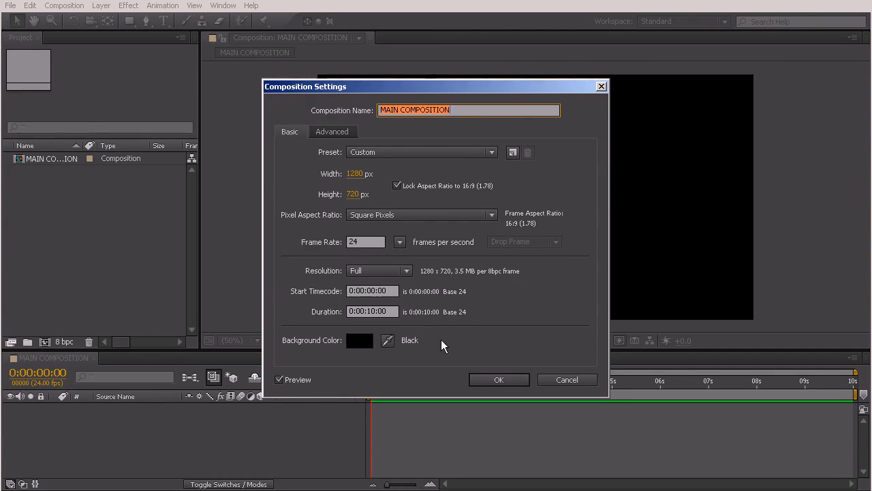
Step: Accept the MAIN COMPOSITION settings and import mantra_logo_layers-lg.ai as Composition - Retain Layer Sizes
{"action": "left_click", "coordinate": [501, 379]}
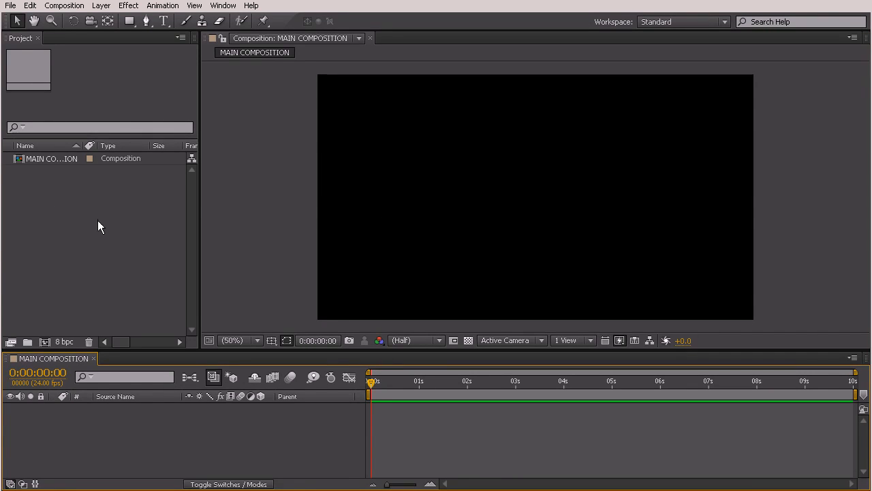
{"action": "right_click", "coordinate": [93, 187]}
{"action": "mouse_move", "coordinate": [116, 228]}
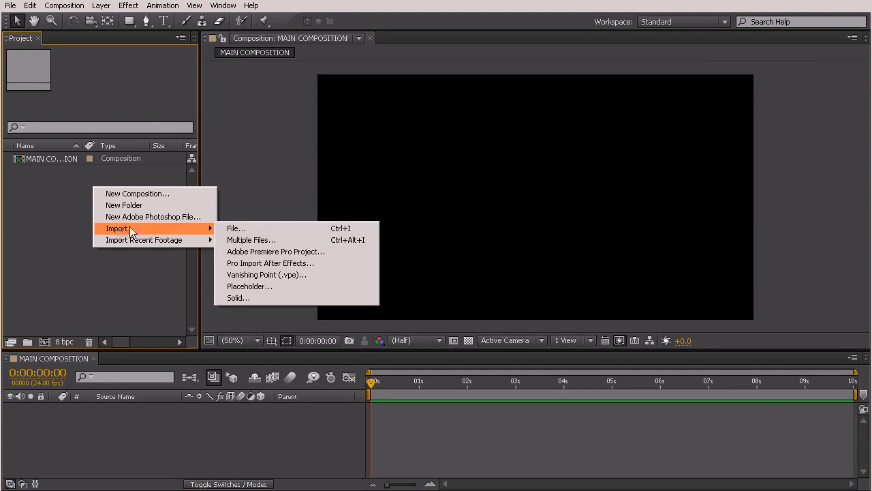
{"action": "left_click", "coordinate": [236, 229]}
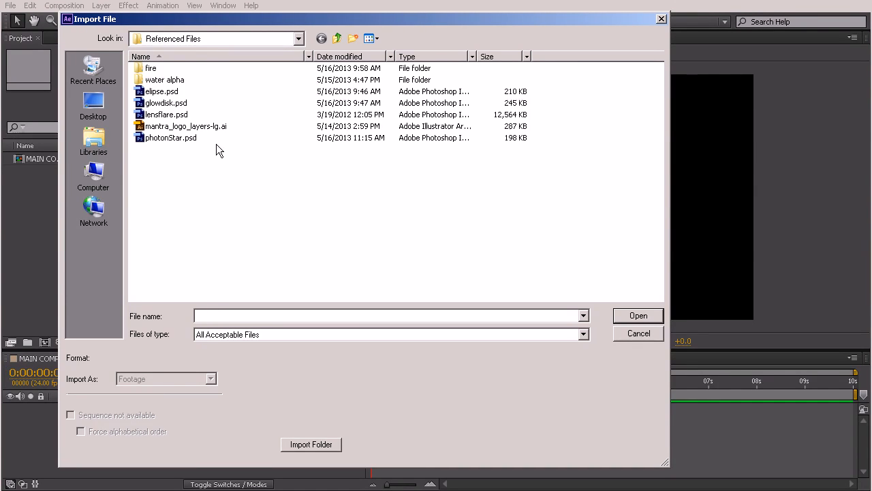
{"action": "left_click", "coordinate": [176, 127]}
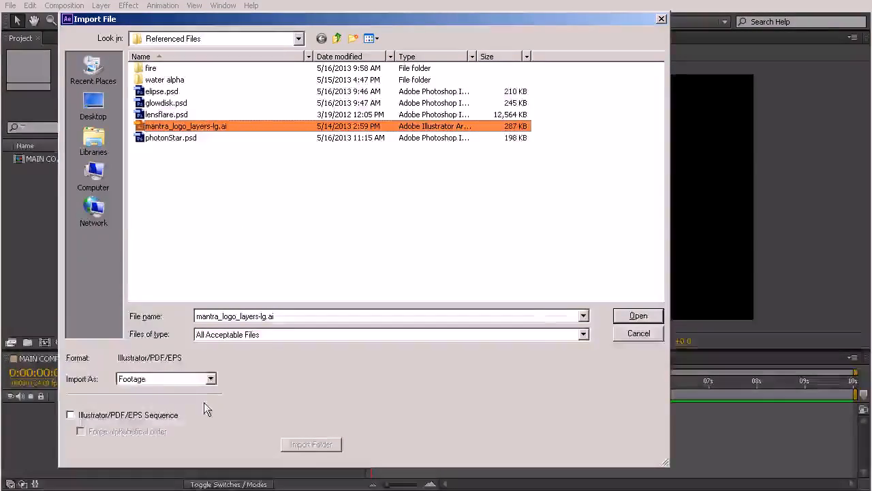
{"action": "left_click", "coordinate": [149, 378]}
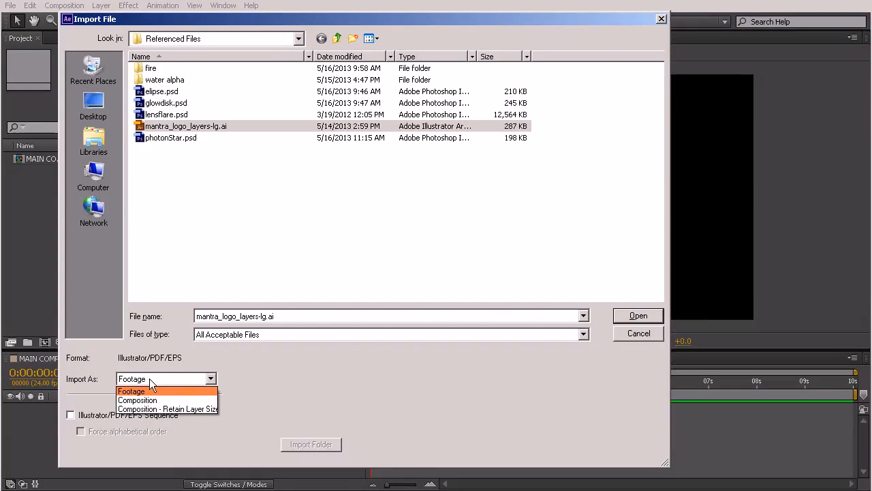
{"action": "left_click", "coordinate": [172, 410]}
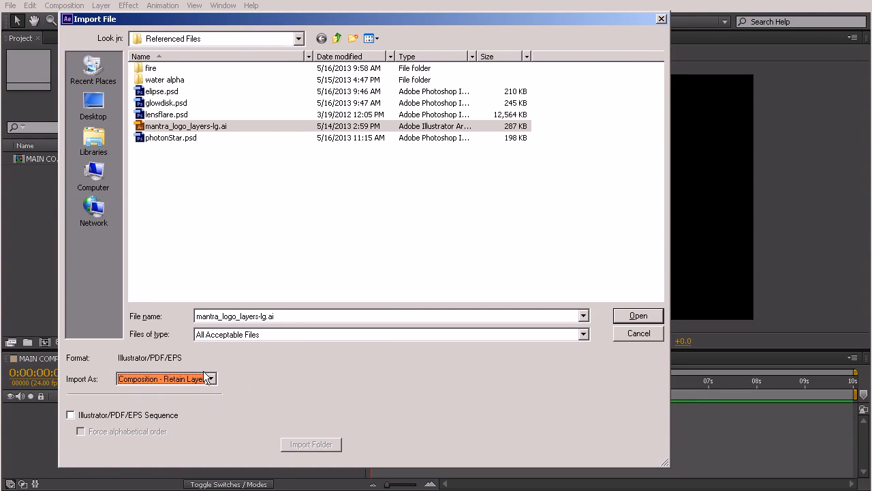
{"action": "left_click", "coordinate": [639, 316]}
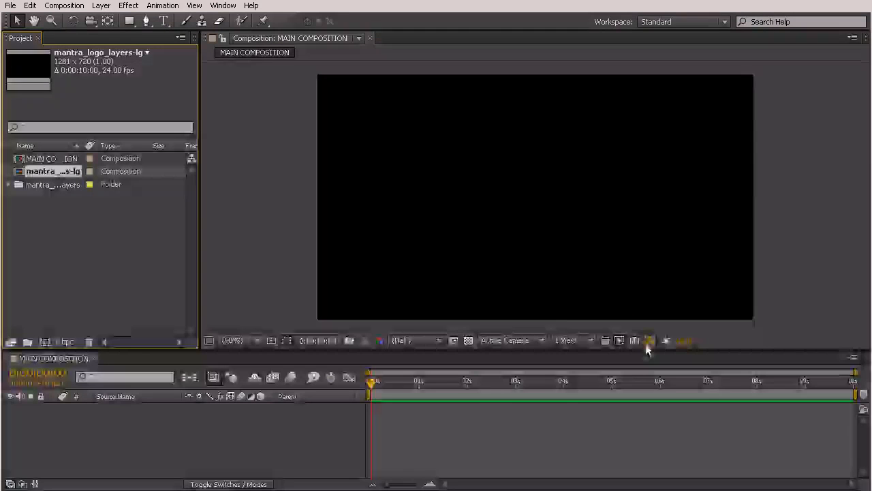
Step: Examine the imported logo composition and the individual vector layers inside its layers folder, previewing several of the Blue pieces
{"action": "left_click", "coordinate": [45, 186]}
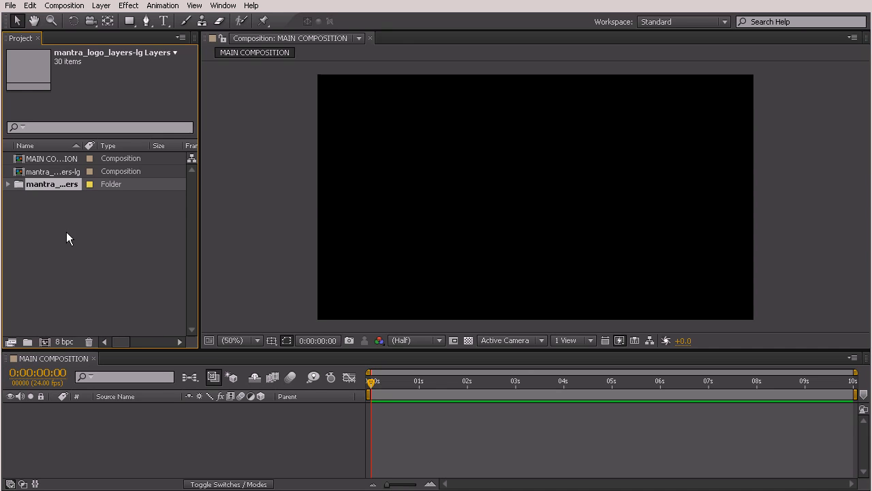
{"action": "left_click", "coordinate": [69, 169]}
{"action": "left_click", "coordinate": [58, 184]}
{"action": "left_click", "coordinate": [8, 184]}
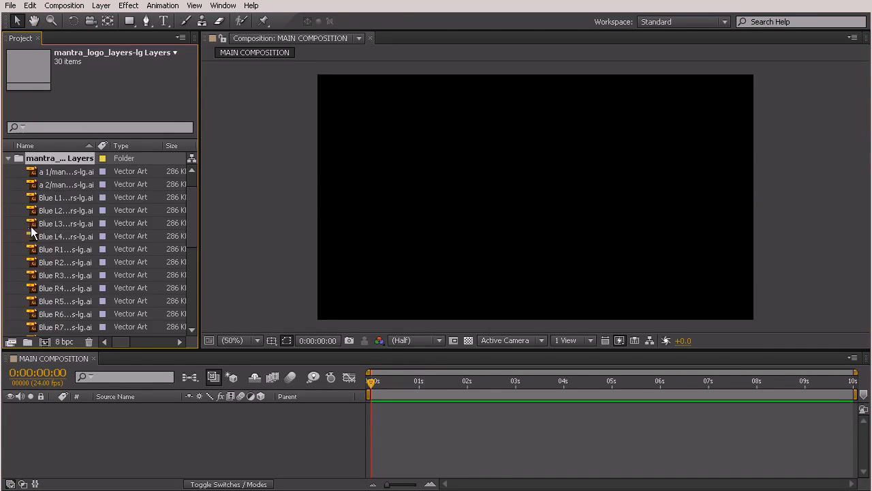
{"action": "left_click_drag", "start_coordinate": [189, 228], "coordinate": [197, 179]}
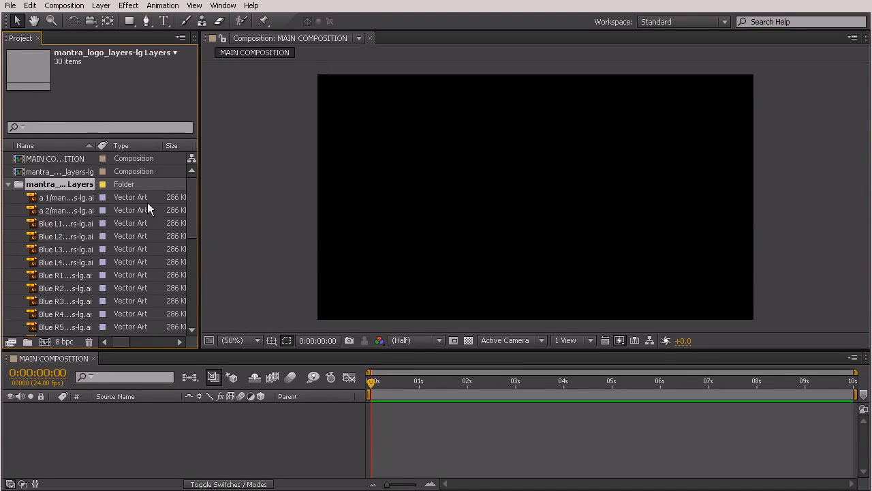
{"action": "left_click", "coordinate": [69, 236]}
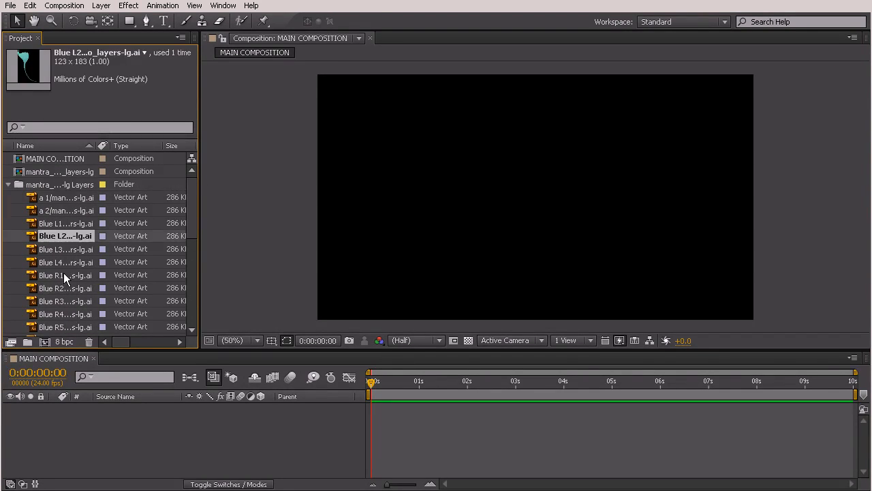
{"action": "left_click", "coordinate": [66, 263]}
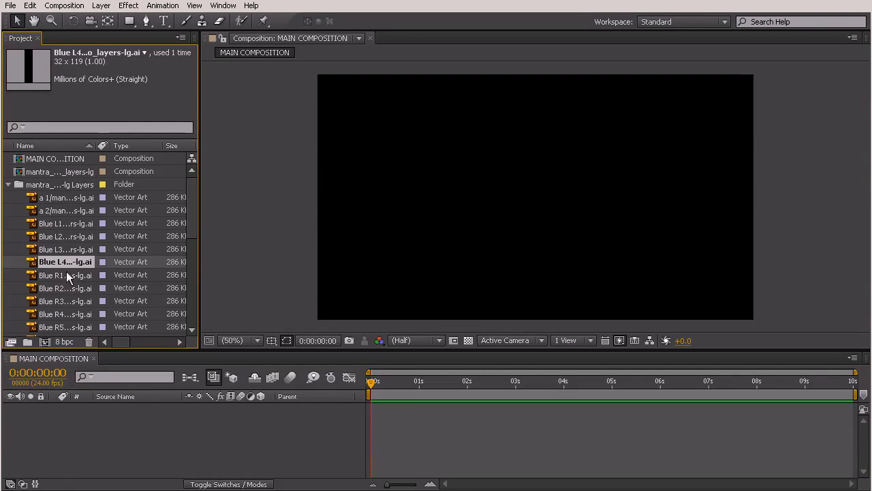
{"action": "left_click", "coordinate": [62, 291]}
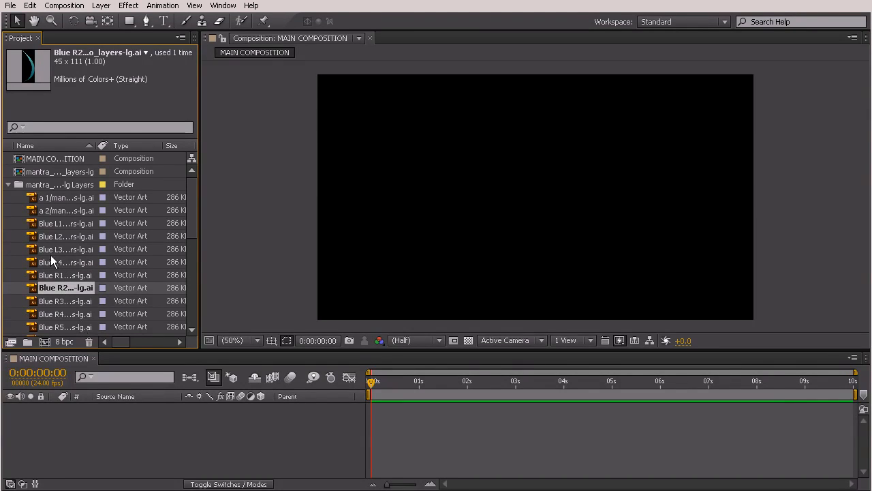
{"action": "left_click", "coordinate": [9, 184]}
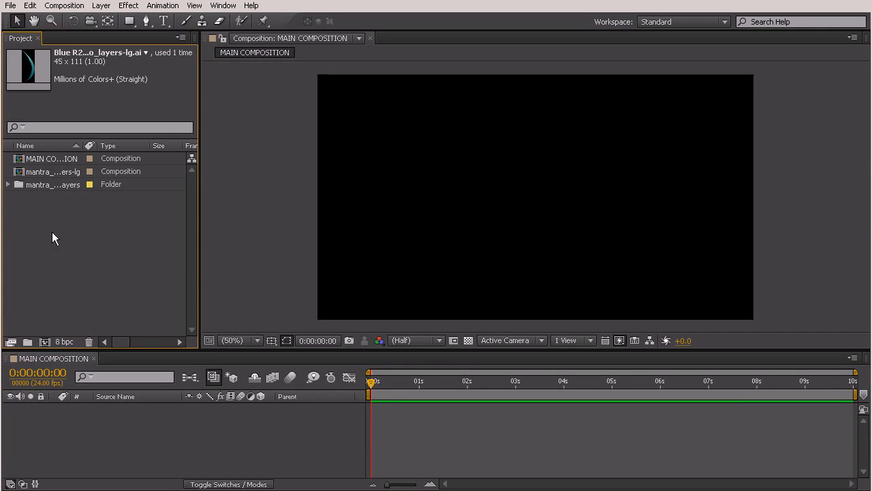
Step: Import elipse.psd, glowdisk.psd, lensflare.psd and photonStar.psd together as footage
{"action": "right_click", "coordinate": [90, 210]}
{"action": "left_click", "coordinate": [220, 250]}
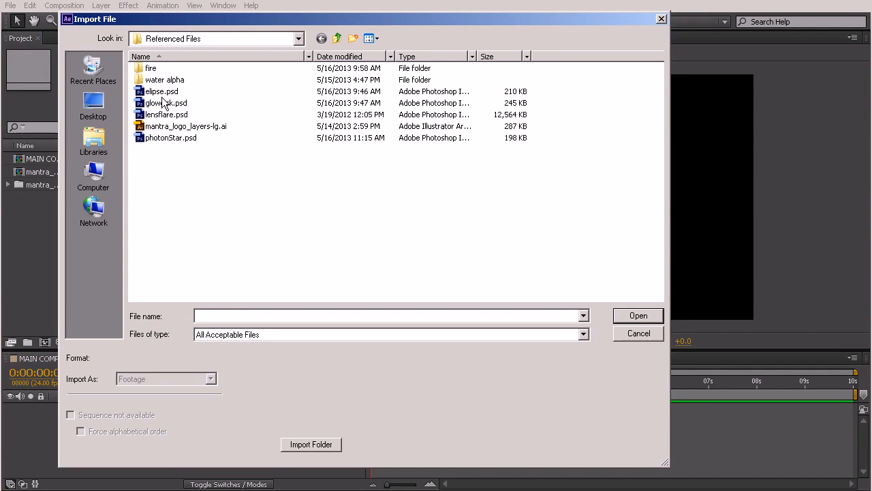
{"action": "left_click", "coordinate": [162, 92]}
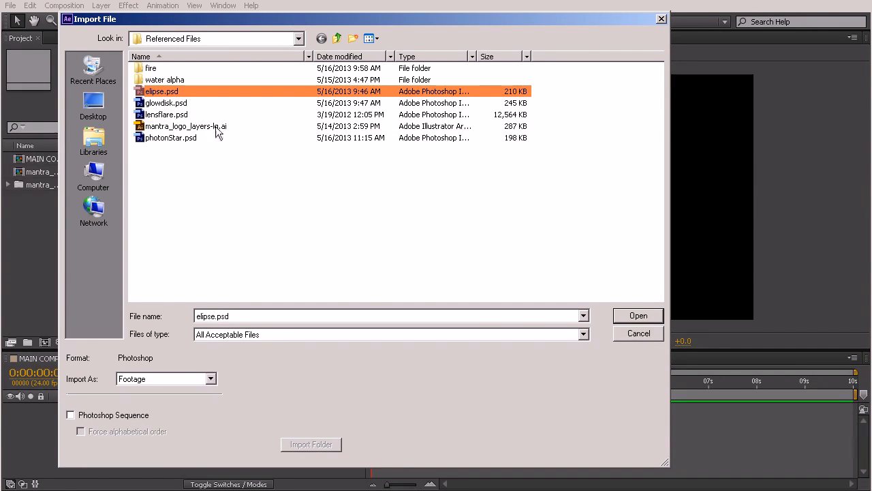
{"action": "left_click", "coordinate": [165, 105], "text": "ctrl"}
{"action": "left_click", "coordinate": [165, 116], "text": "ctrl"}
{"action": "left_click", "coordinate": [167, 139], "text": "ctrl"}
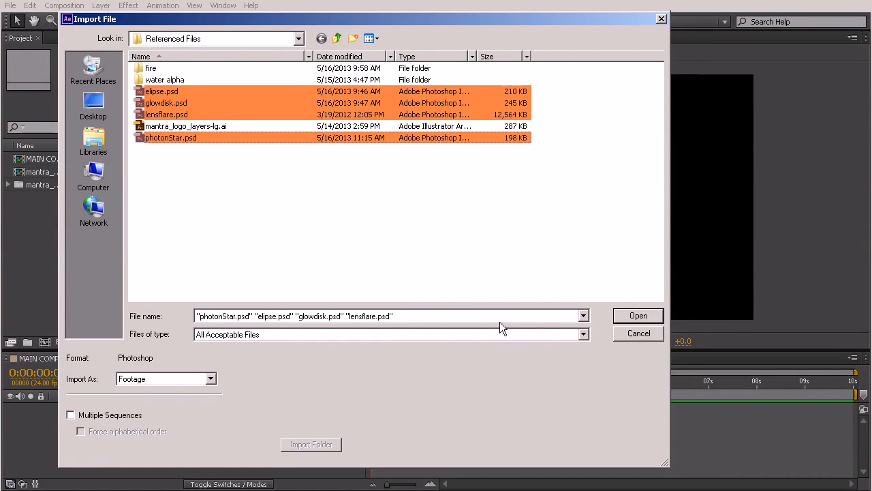
{"action": "left_click", "coordinate": [637, 317]}
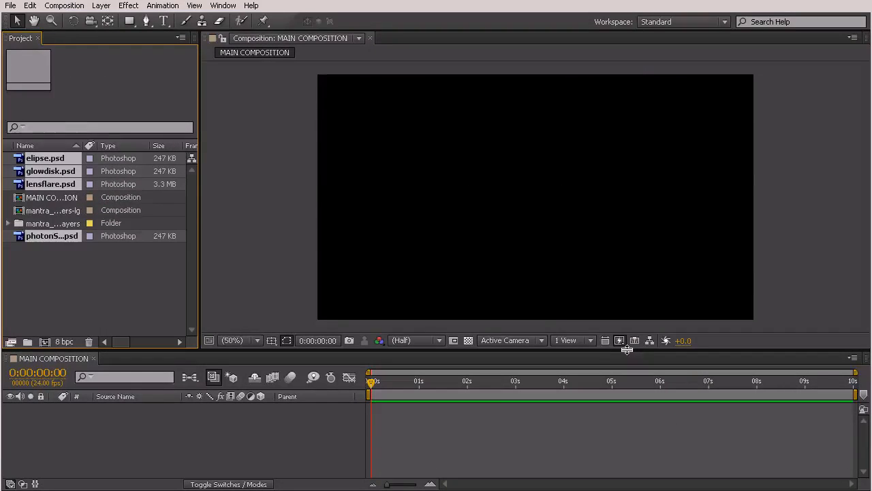
{"action": "left_click", "coordinate": [115, 265]}
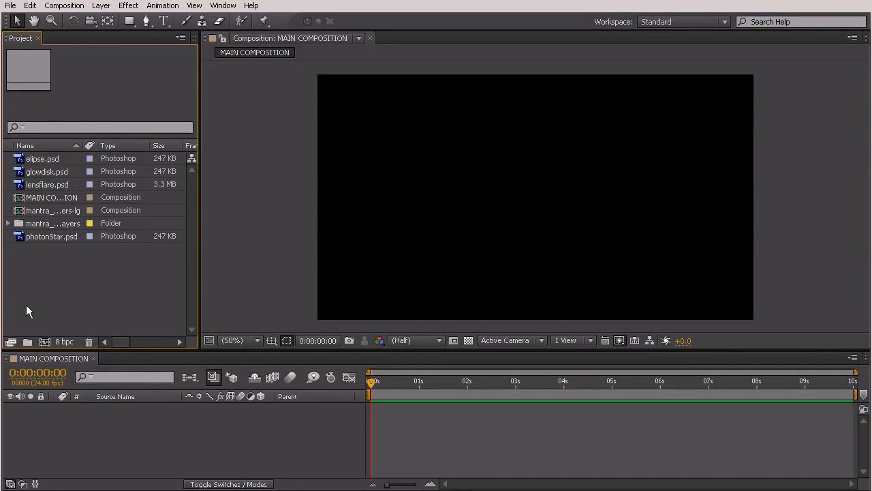
Step: Import the fire folder's images as a PNG sequence, starting from fire_21552261_00000.png
{"action": "right_click", "coordinate": [75, 271]}
{"action": "mouse_move", "coordinate": [95, 313]}
{"action": "left_click", "coordinate": [232, 313]}
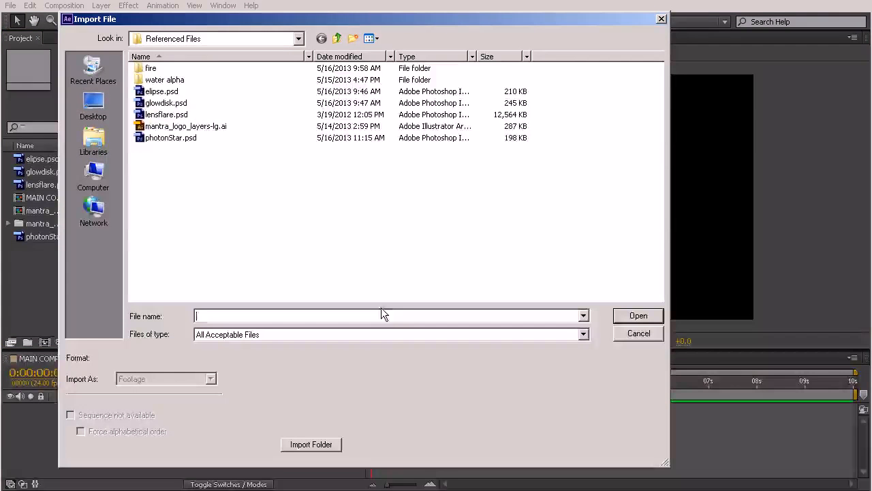
{"action": "left_click", "coordinate": [151, 69]}
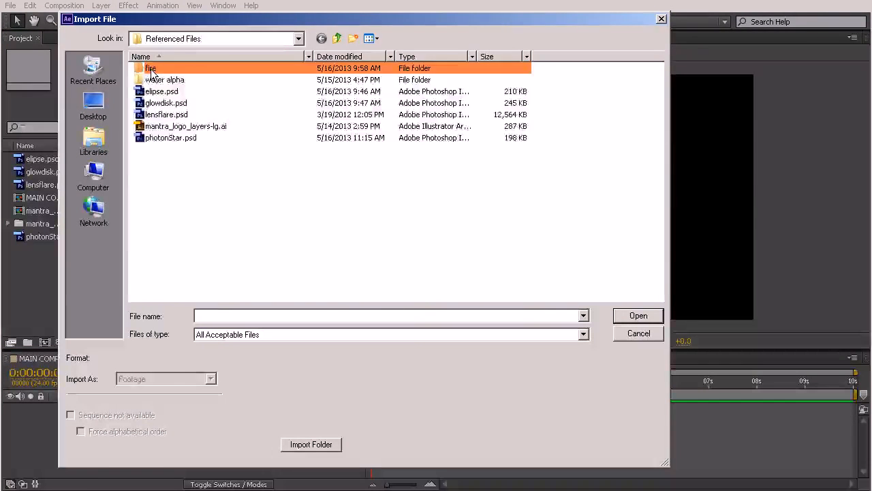
{"action": "double_click", "coordinate": [152, 70]}
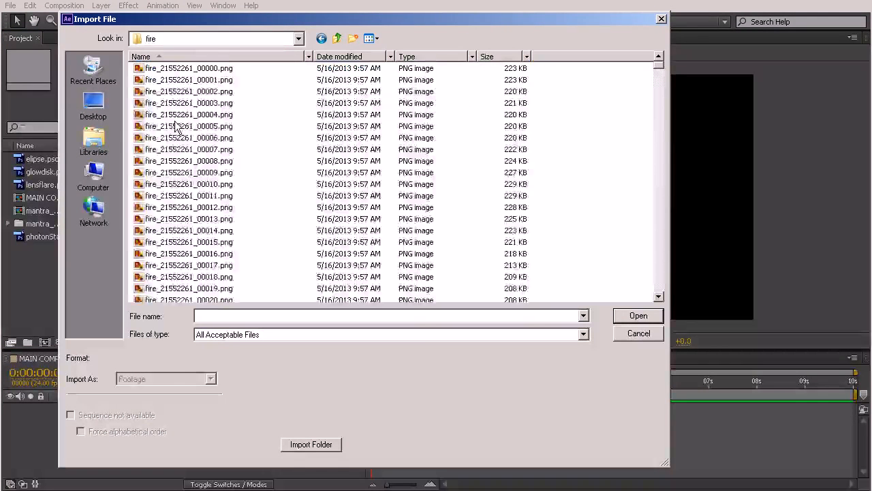
{"action": "left_click", "coordinate": [198, 69]}
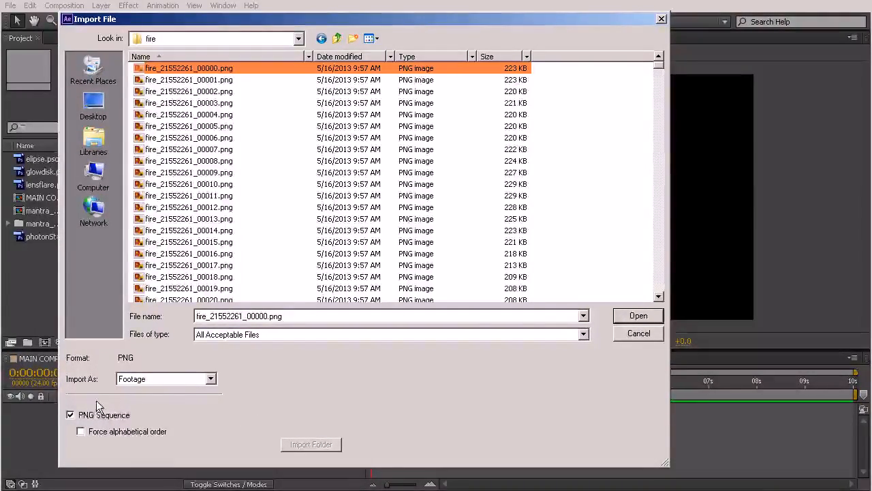
{"action": "left_click", "coordinate": [638, 315]}
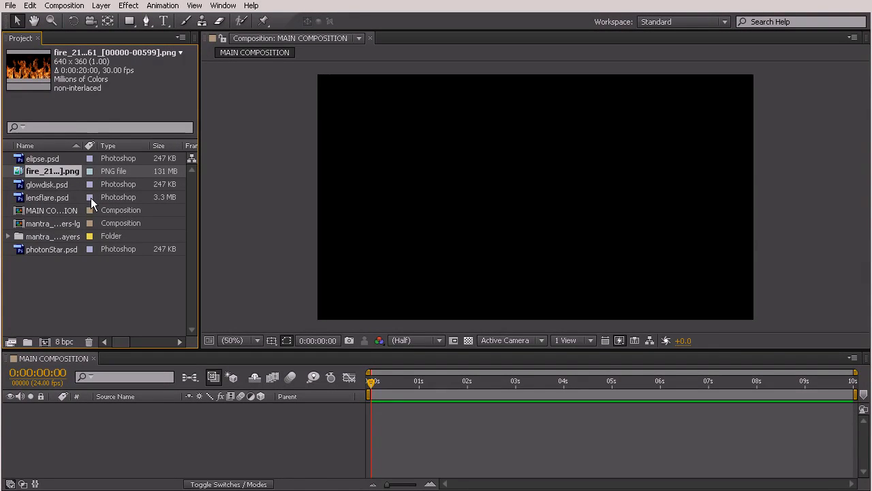
Step: Interpret the fire sequence footage at an assumed frame rate of 25 frames per second
{"action": "right_click", "coordinate": [65, 170]}
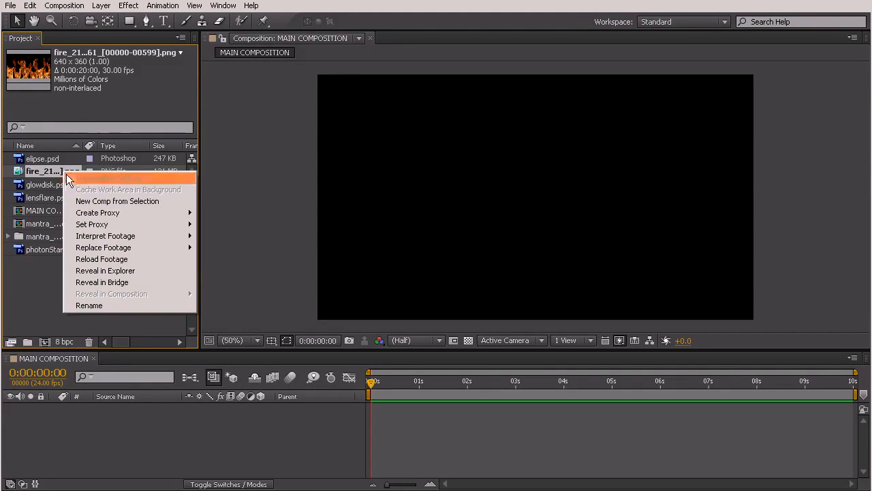
{"action": "mouse_move", "coordinate": [102, 236]}
{"action": "left_click", "coordinate": [218, 236]}
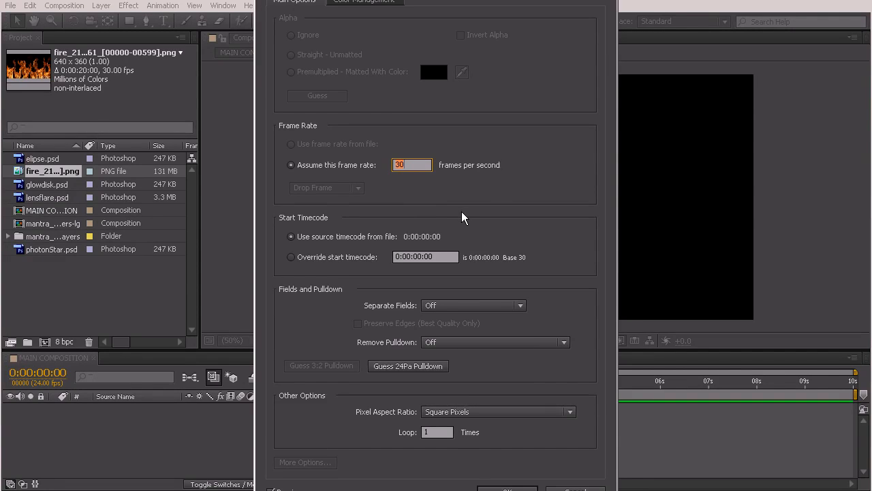
{"action": "type", "text": "25"}
{"action": "left_click", "coordinate": [521, 489]}
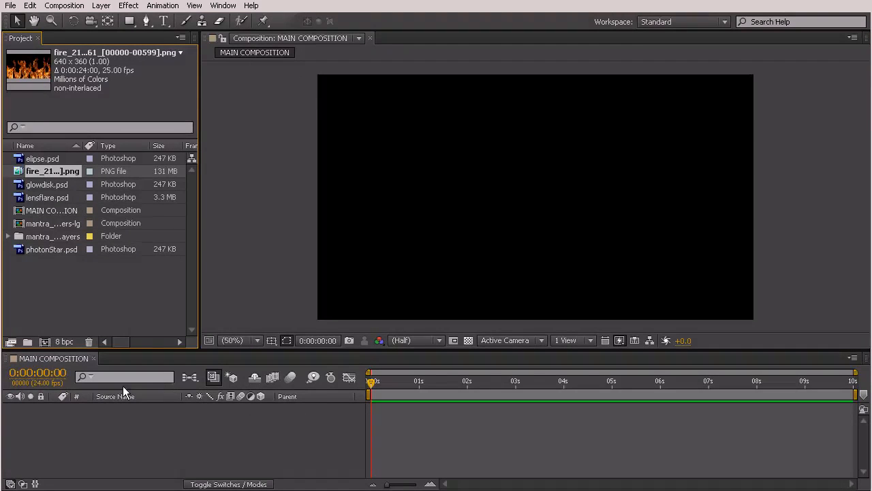
Step: Import the water alpha folder's images as a PNG sequence, starting from inkinwater_00185.png
{"action": "right_click", "coordinate": [57, 281]}
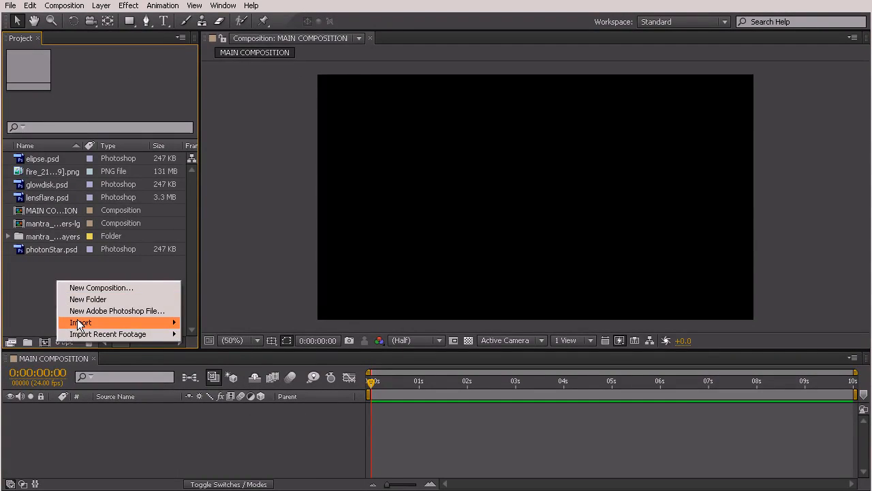
{"action": "left_click", "coordinate": [196, 321]}
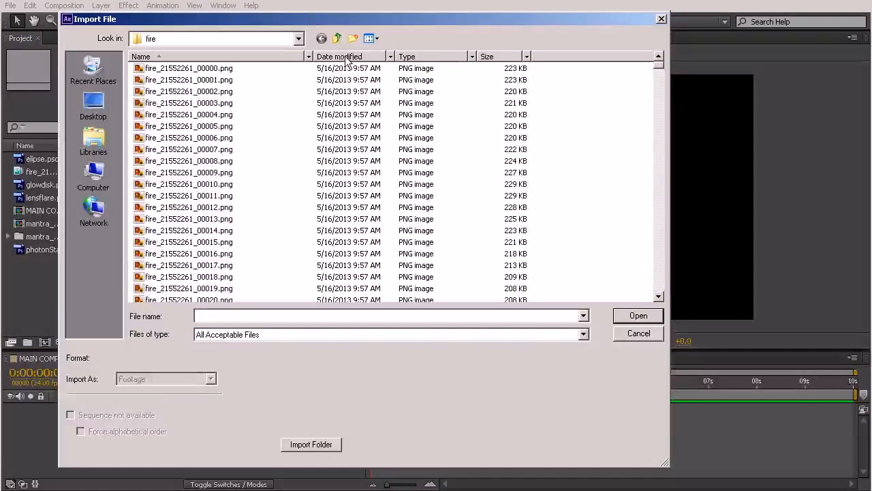
{"action": "left_click", "coordinate": [338, 39]}
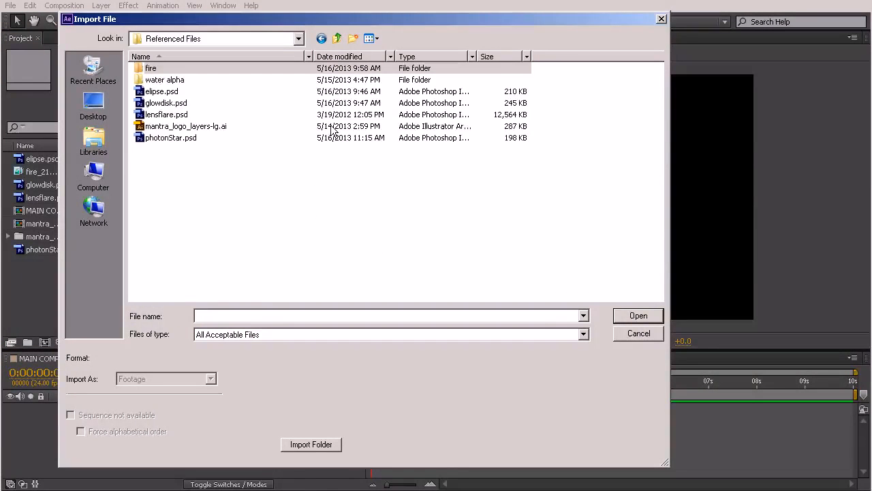
{"action": "left_click", "coordinate": [166, 83]}
{"action": "double_click", "coordinate": [167, 81]}
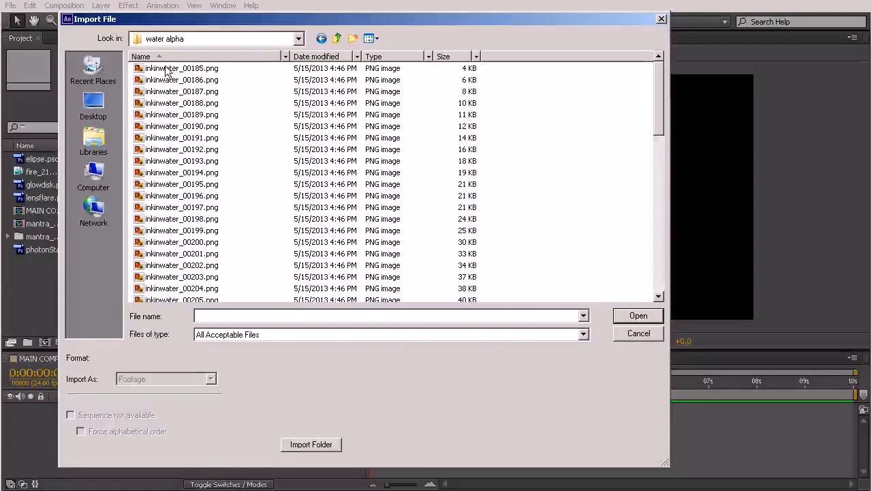
{"action": "left_click", "coordinate": [168, 69]}
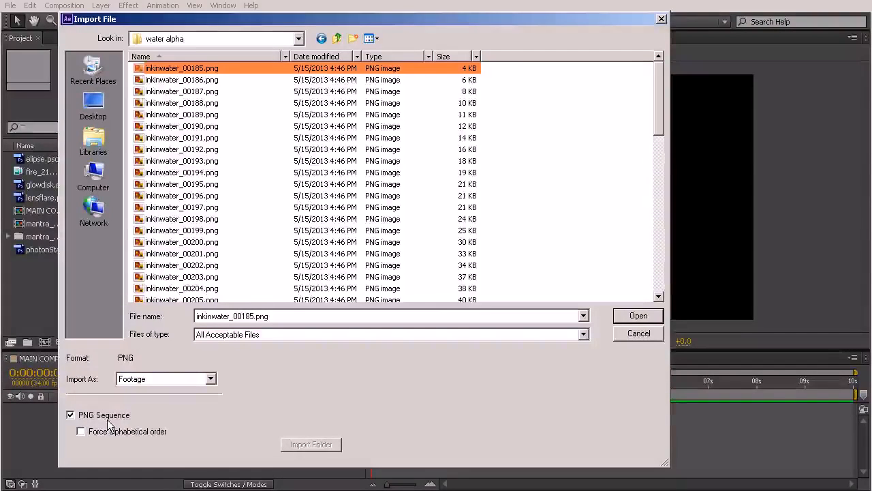
{"action": "left_click", "coordinate": [638, 315]}
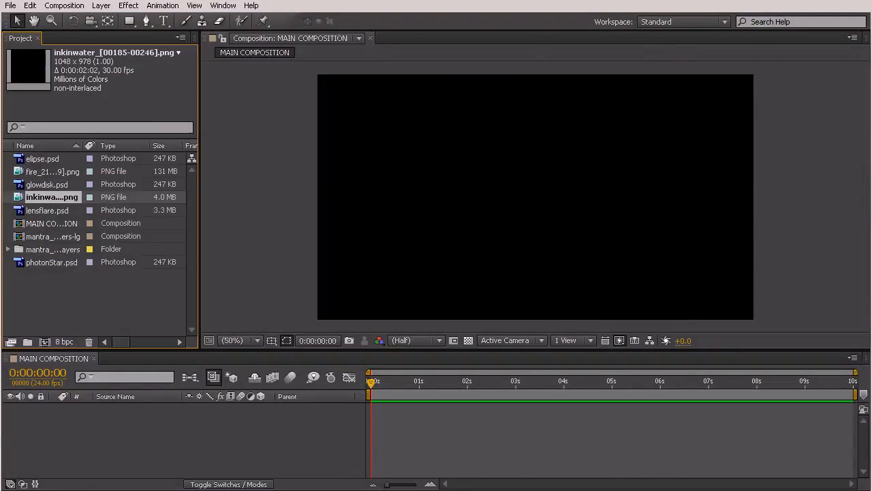
Step: Interpret the inkinwater sequence footage at an assumed frame rate of 29.97 frames per second
{"action": "right_click", "coordinate": [44, 199]}
{"action": "mouse_move", "coordinate": [87, 259]}
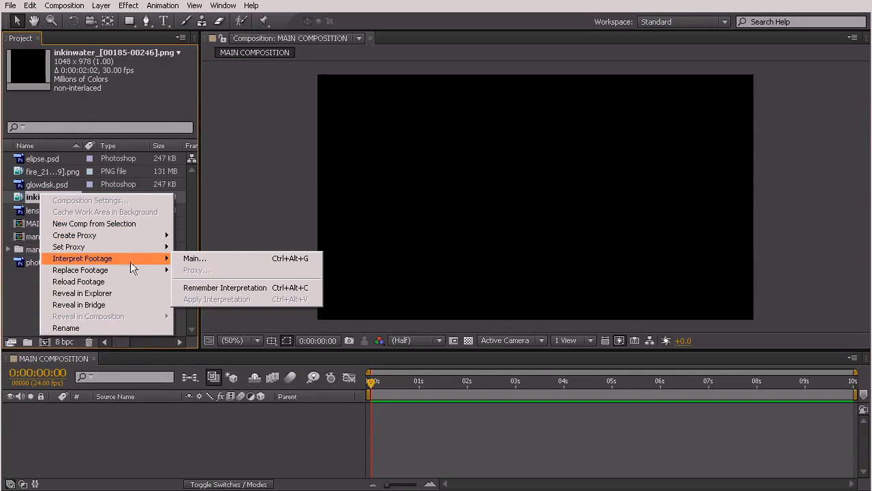
{"action": "left_click", "coordinate": [209, 259]}
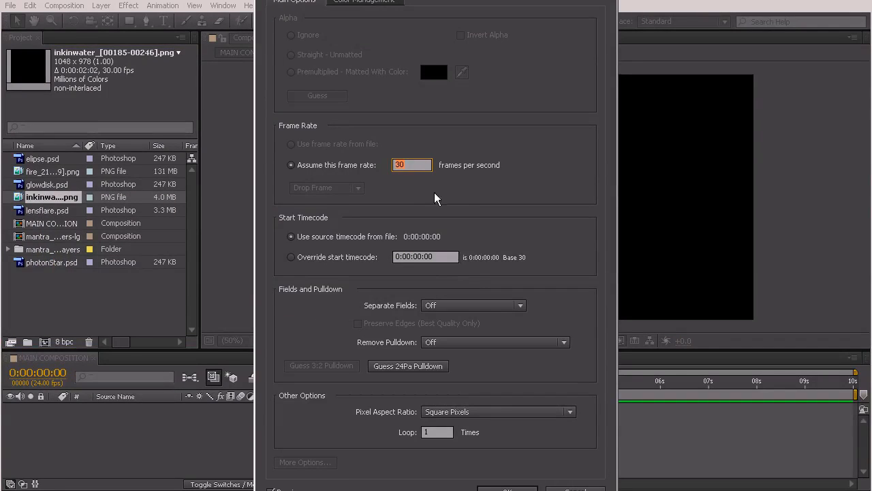
{"action": "type", "text": "29.97"}
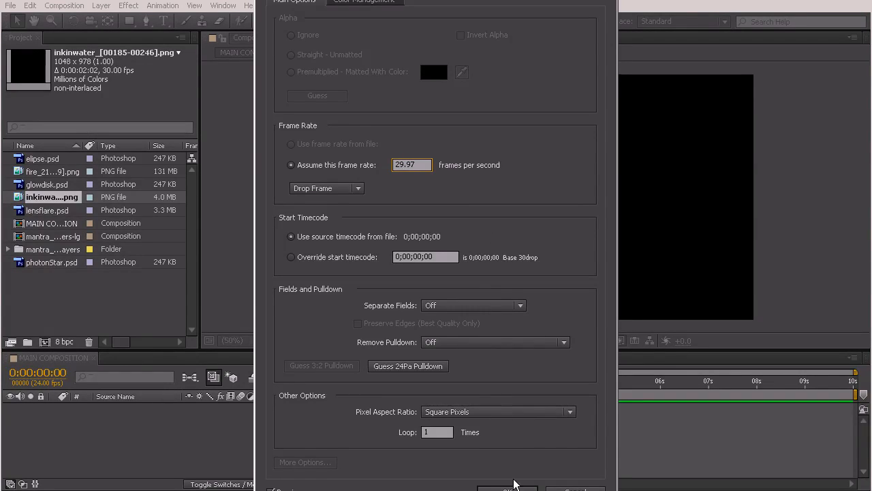
{"action": "left_click", "coordinate": [507, 488]}
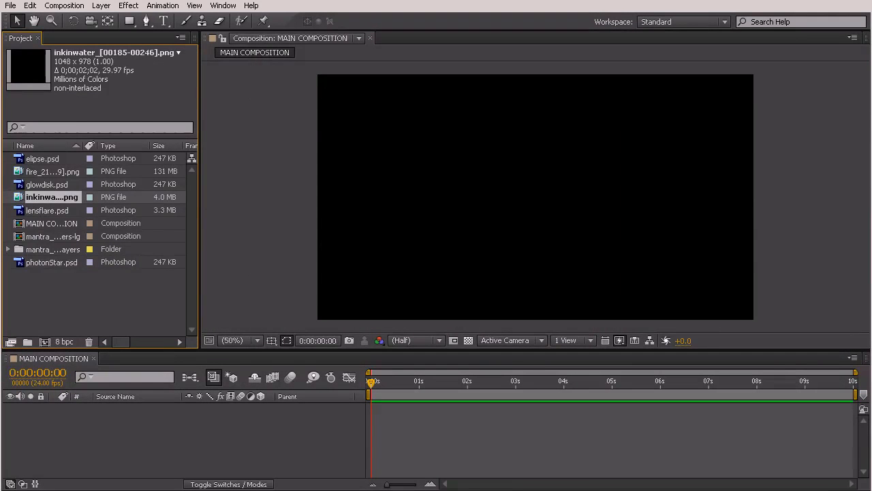
Step: Widen the project file list and create a project folder named graphics
{"action": "left_click_drag", "start_coordinate": [203, 236], "coordinate": [329, 255]}
{"action": "left_click", "coordinate": [274, 305]}
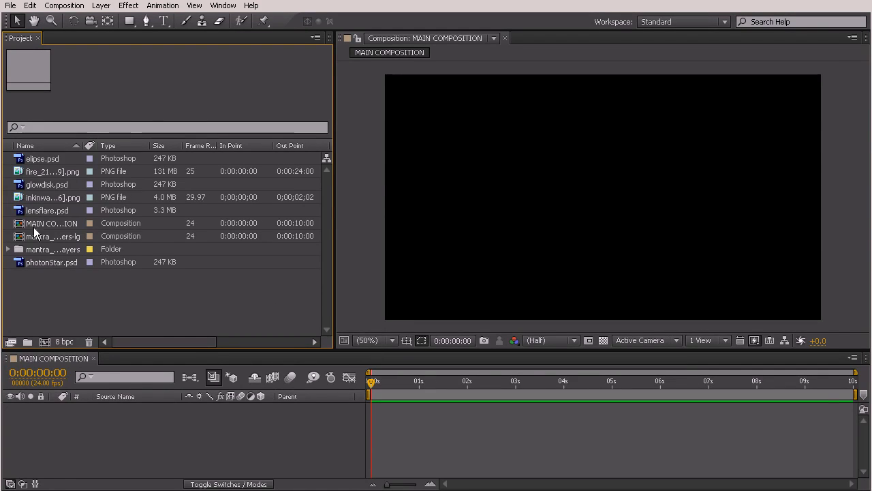
{"action": "right_click", "coordinate": [177, 284]}
{"action": "left_click", "coordinate": [210, 306]}
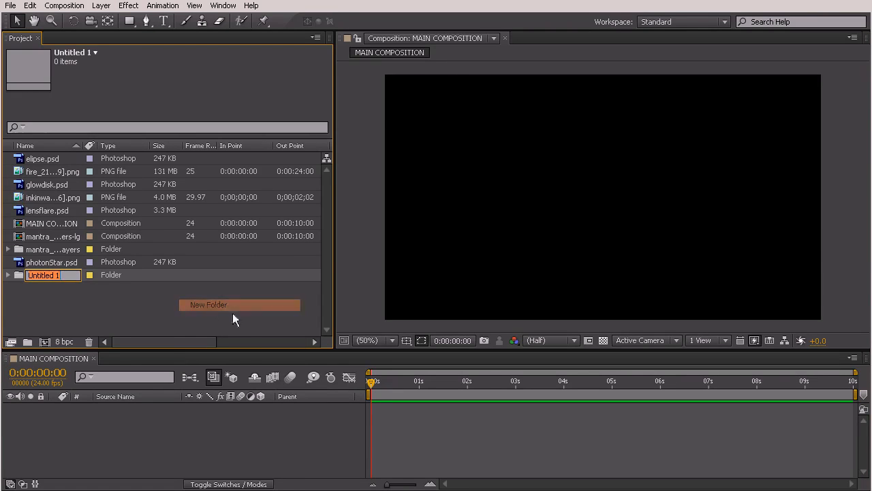
{"action": "type", "text": "graphics"}
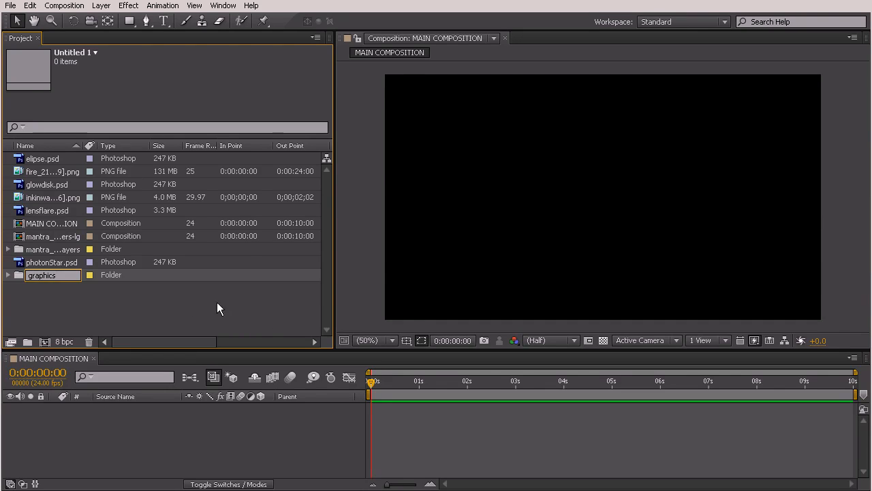
{"action": "left_click", "coordinate": [177, 301]}
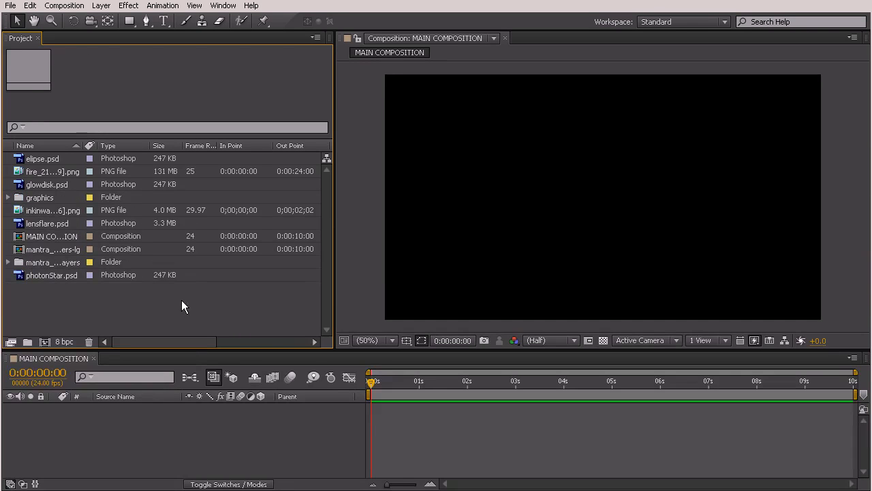
Step: Move elipse.psd, glowdisk.psd, lensflare.psd, photonStar.psd and the mantra logo layers folder into the graphics folder
{"action": "left_click", "coordinate": [39, 162]}
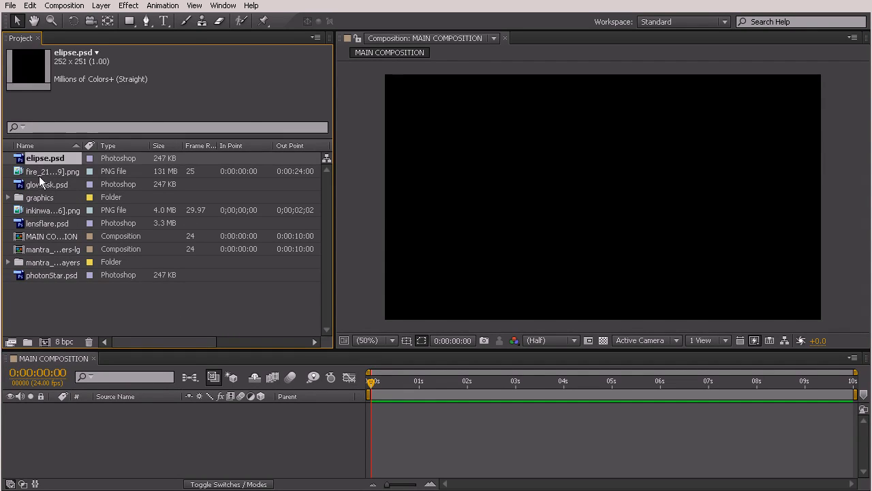
{"action": "left_click", "coordinate": [39, 183], "text": "ctrl"}
{"action": "left_click", "coordinate": [42, 221], "text": "ctrl"}
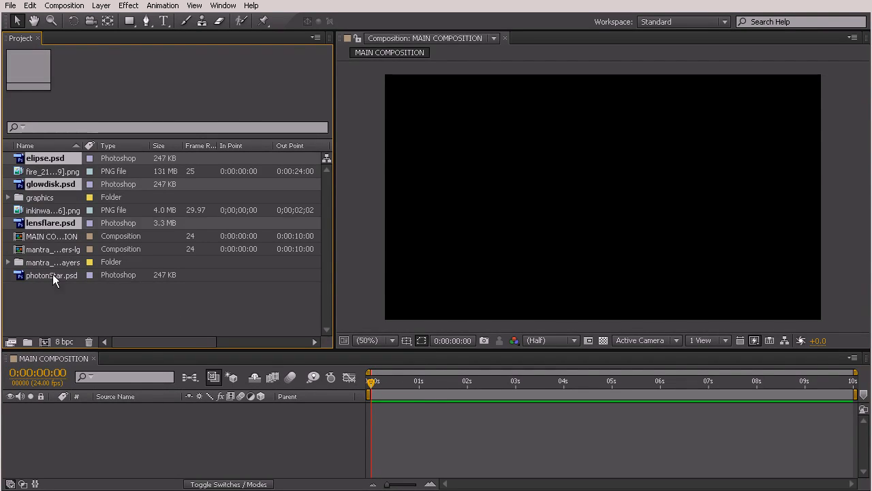
{"action": "left_click", "coordinate": [46, 273], "text": "ctrl"}
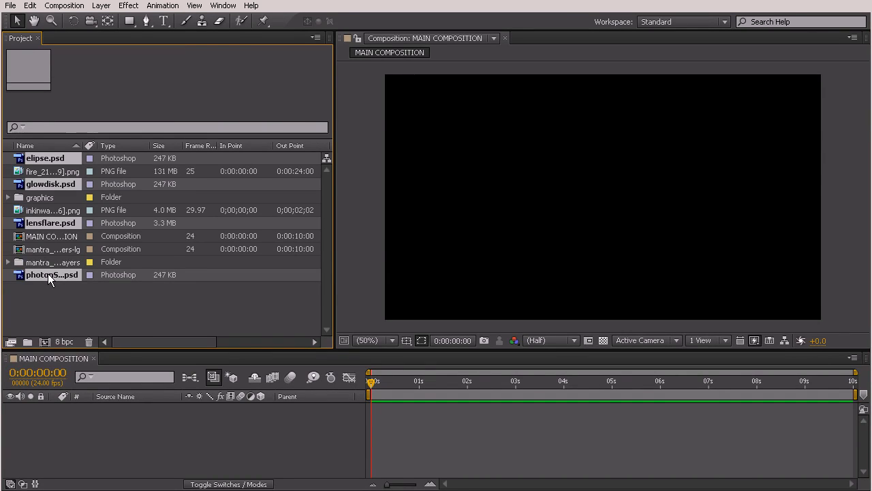
{"action": "left_click", "coordinate": [41, 260], "text": "ctrl"}
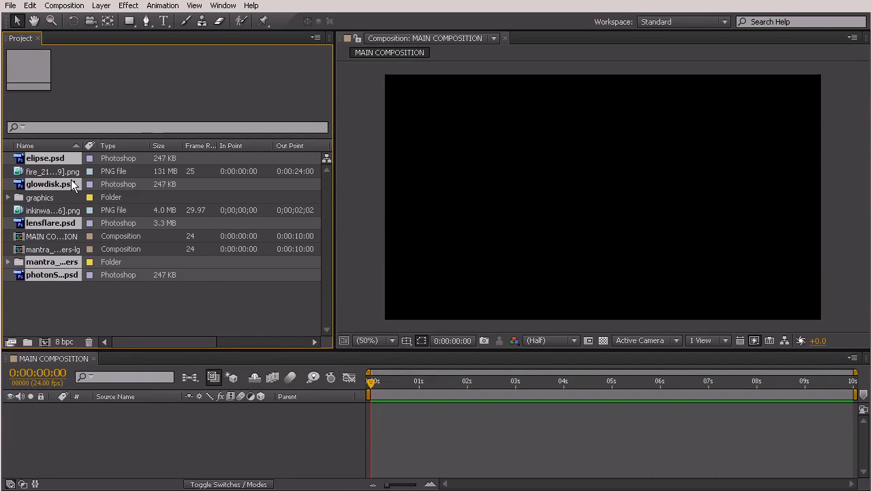
{"action": "left_click_drag", "start_coordinate": [52, 183], "coordinate": [48, 195]}
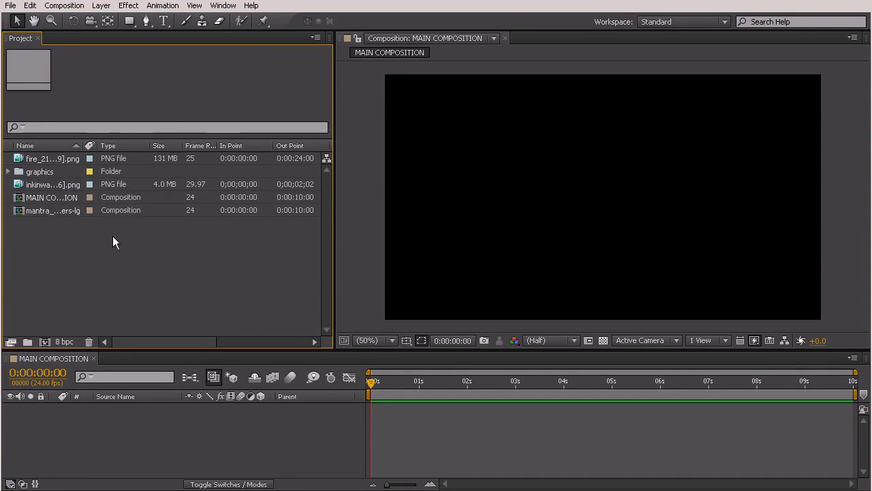
Step: Create a project folder named video and move the fire and inkinwater PNG sequences into it
{"action": "right_click", "coordinate": [81, 243]}
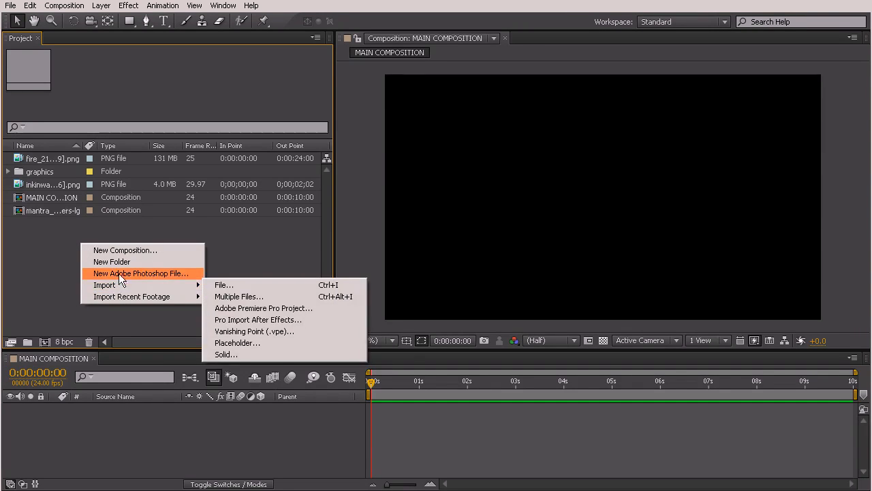
{"action": "left_click", "coordinate": [117, 266]}
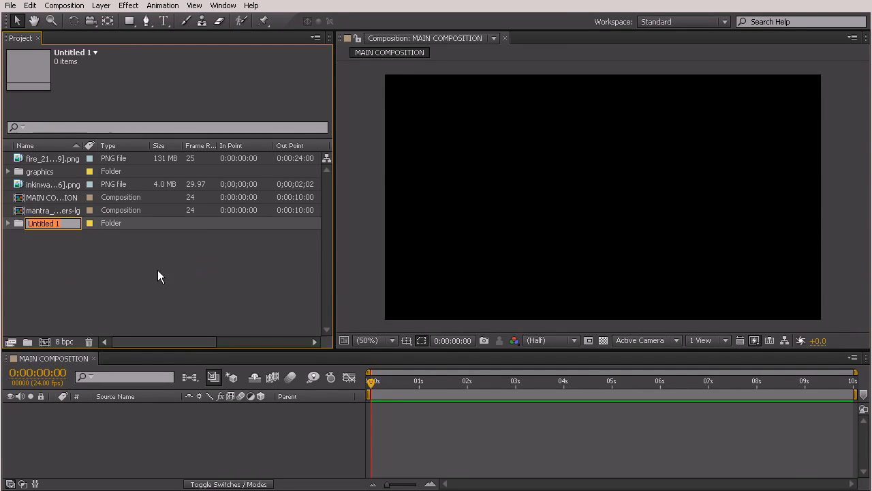
{"action": "type", "text": "video"}
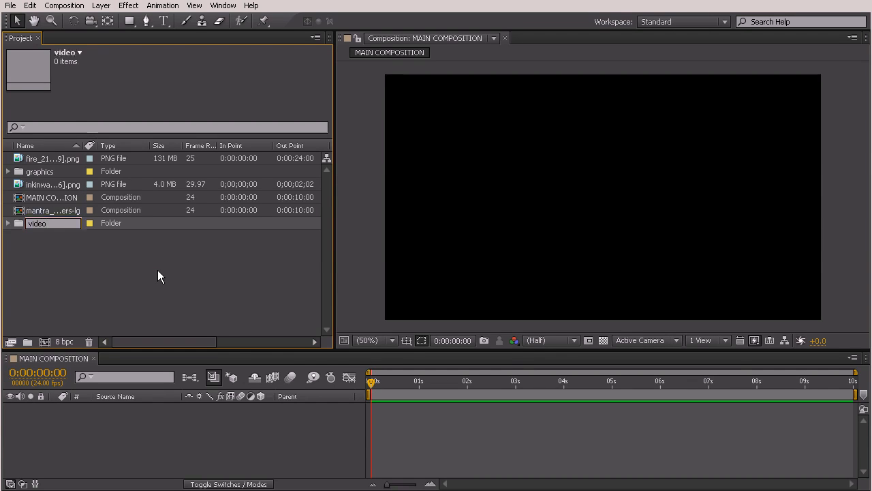
{"action": "left_click", "coordinate": [158, 276]}
{"action": "left_click", "coordinate": [39, 157]}
{"action": "left_click", "coordinate": [34, 184], "text": "ctrl"}
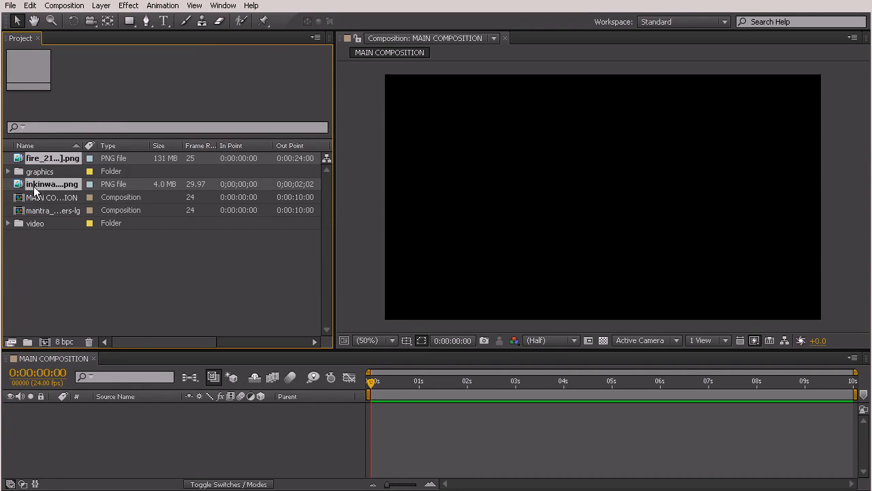
{"action": "left_click_drag", "start_coordinate": [36, 186], "coordinate": [36, 221]}
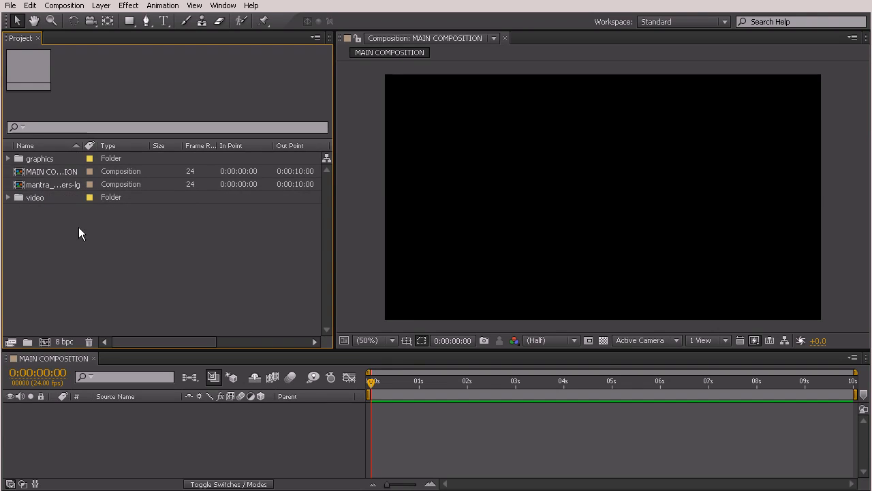
Step: Create a project folder named Comps and move MAIN COMPOSITION and the mantra logo composition into it
{"action": "right_click", "coordinate": [79, 227]}
{"action": "left_click", "coordinate": [103, 249]}
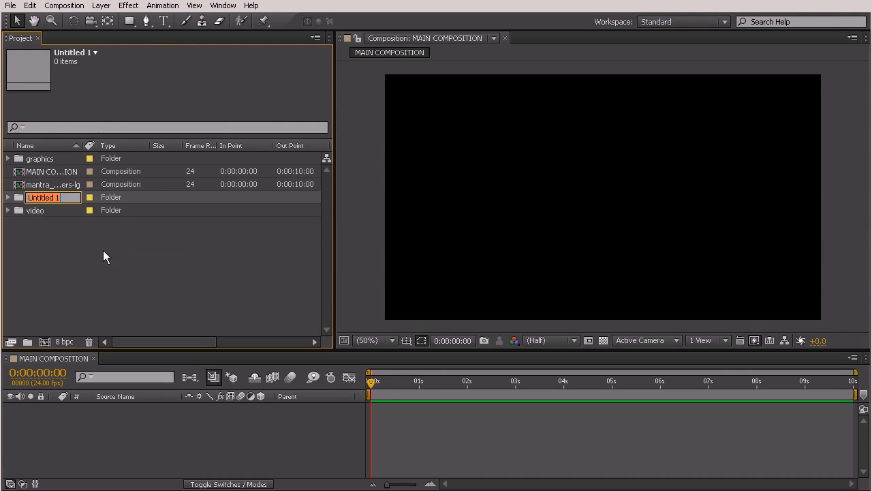
{"action": "type", "text": "Comps"}
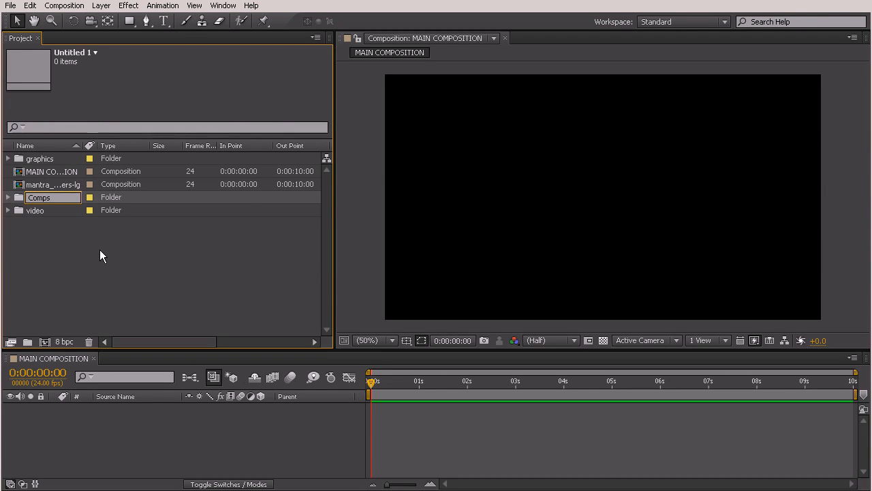
{"action": "left_click", "coordinate": [100, 249]}
{"action": "left_click", "coordinate": [51, 183]}
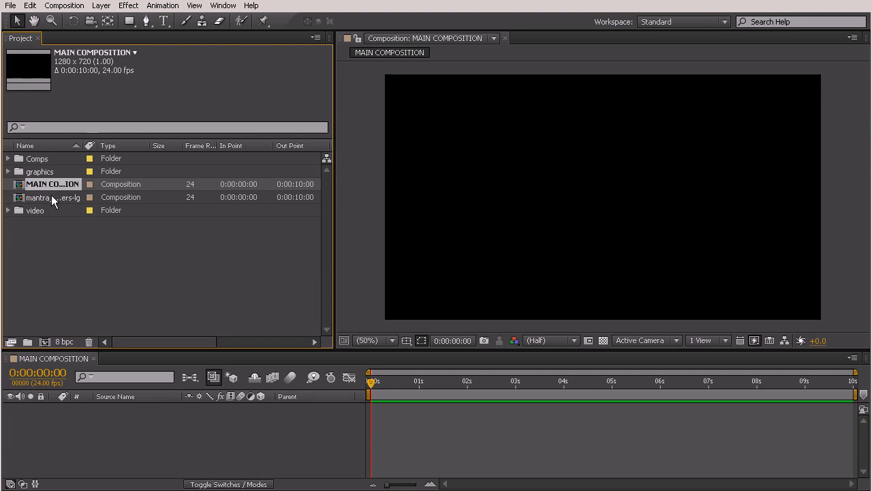
{"action": "left_click", "coordinate": [51, 195], "text": "shift"}
{"action": "left_click_drag", "start_coordinate": [56, 187], "coordinate": [42, 164]}
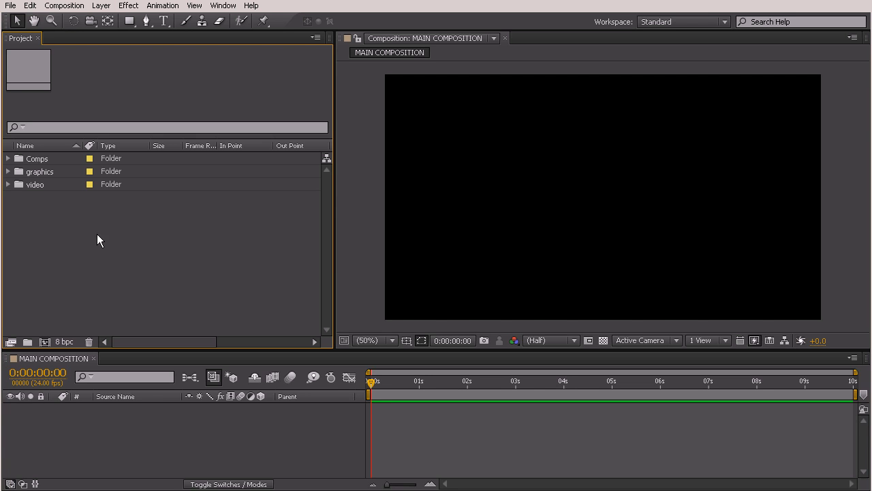
Step: Add the mantra_logo_layers-lg composition from the Comps folder as a layer in MAIN COMPOSITION
{"action": "left_click", "coordinate": [9, 159]}
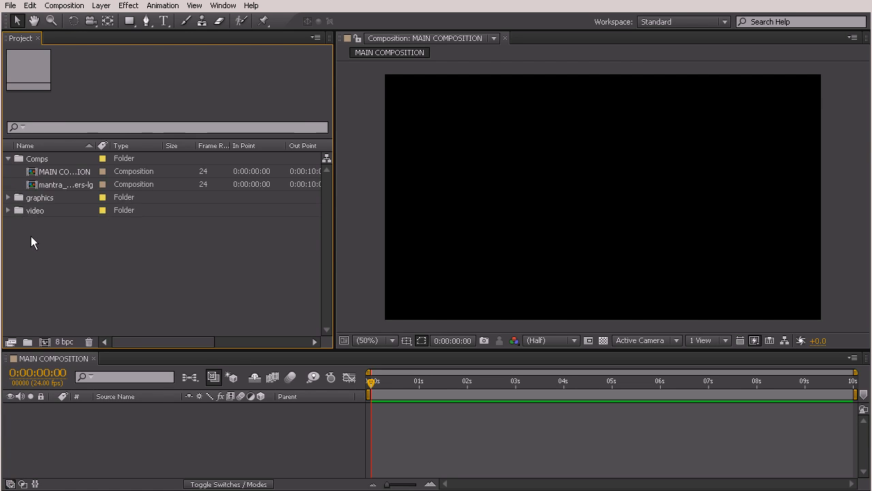
{"action": "left_click", "coordinate": [59, 184]}
{"action": "left_click_drag", "start_coordinate": [58, 182], "coordinate": [74, 403]}
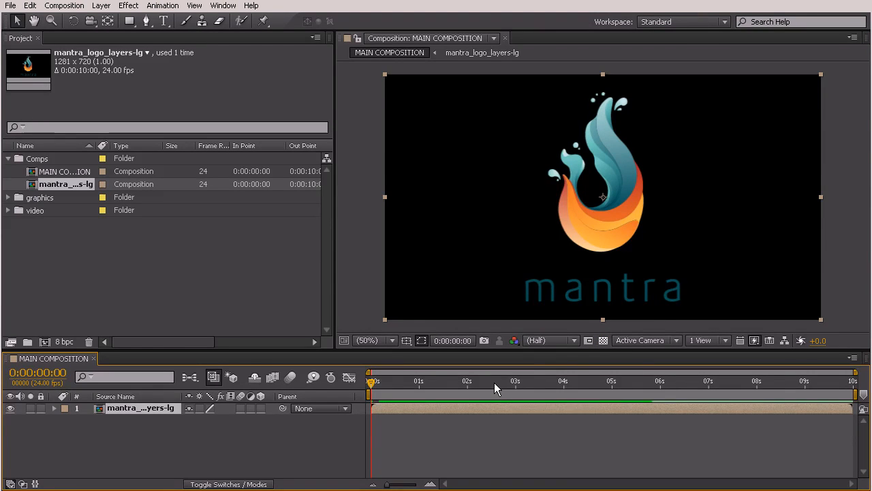
{"action": "left_click", "coordinate": [323, 464]}
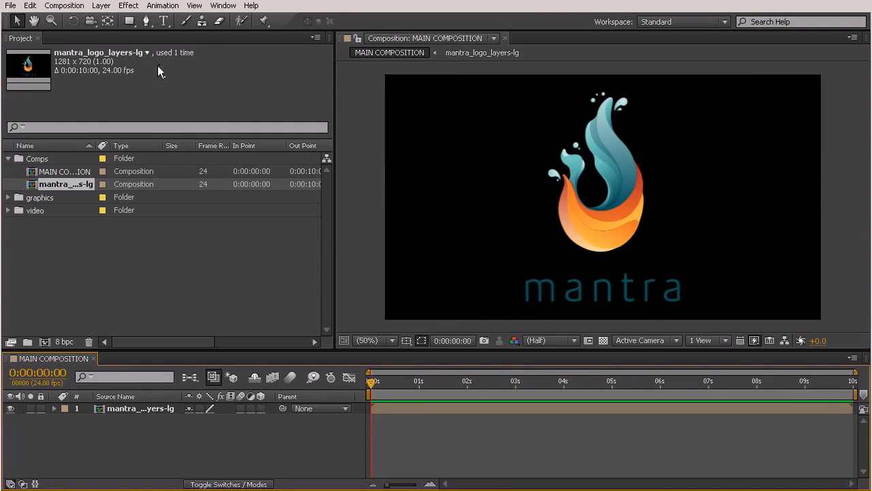
Step: Add a 1280 x 720 solid layer, sampling its color from the mantra lettering and darkening it to 000A0B
{"action": "left_click", "coordinate": [101, 5]}
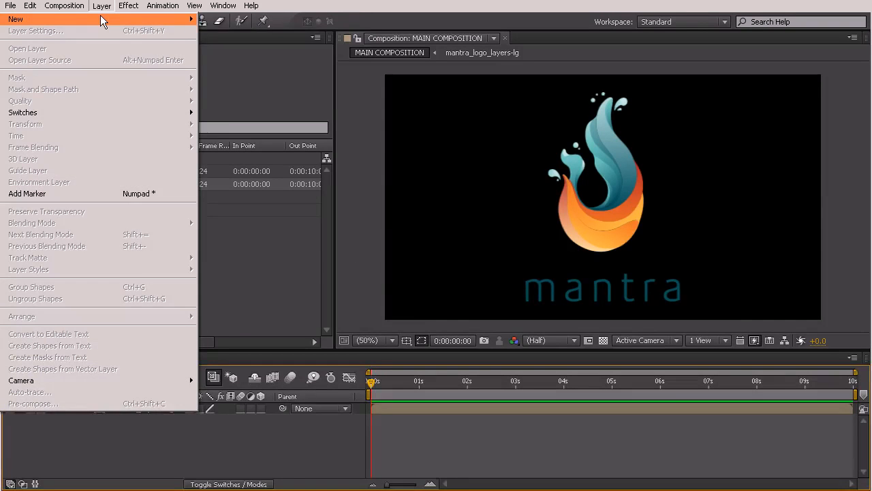
{"action": "mouse_move", "coordinate": [101, 21]}
{"action": "left_click", "coordinate": [243, 31]}
{"action": "left_click", "coordinate": [454, 326]}
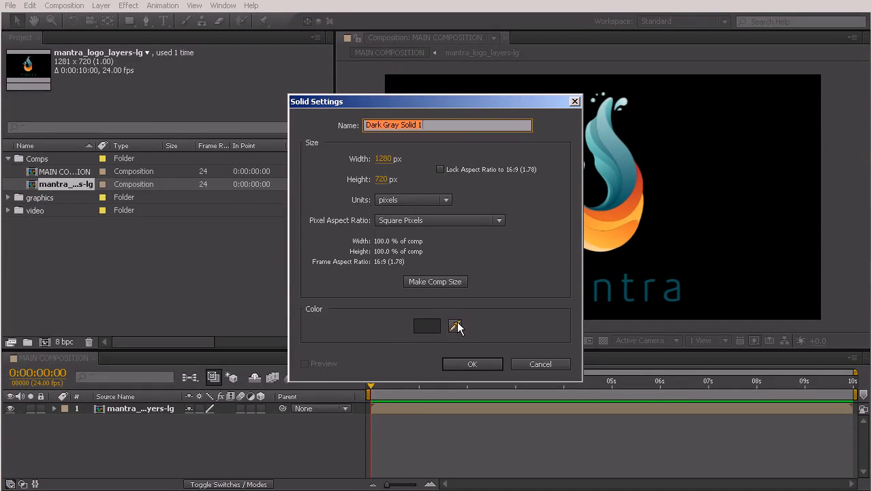
{"action": "left_click", "coordinate": [677, 289]}
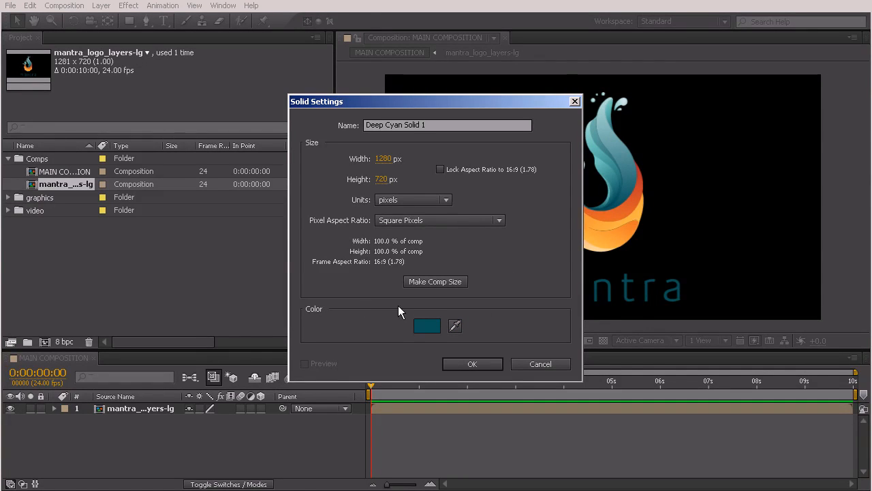
{"action": "left_click", "coordinate": [419, 329]}
{"action": "mouse_move", "coordinate": [417, 329]}
{"action": "left_mouse_down"}
{"action": "mouse_move", "coordinate": [445, 311]}
{"action": "mouse_move", "coordinate": [462, 329]}
{"action": "left_mouse_up"}
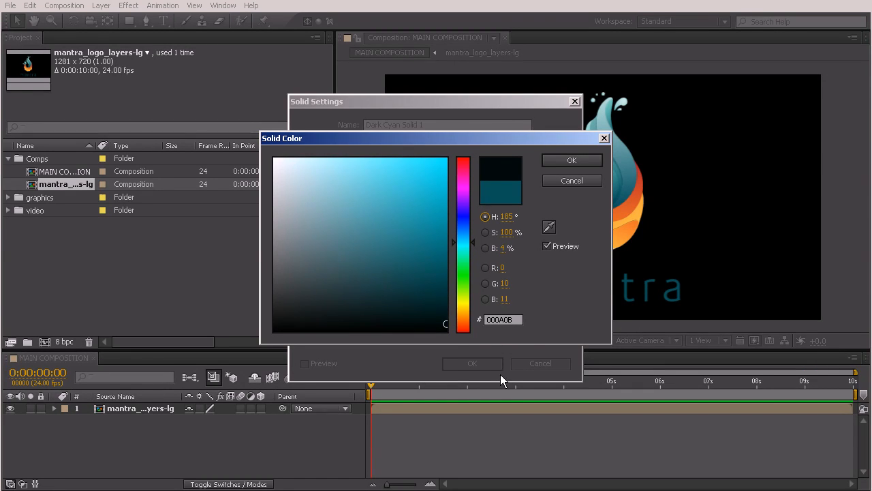
{"action": "left_click", "coordinate": [555, 162]}
{"action": "left_click", "coordinate": [485, 363]}
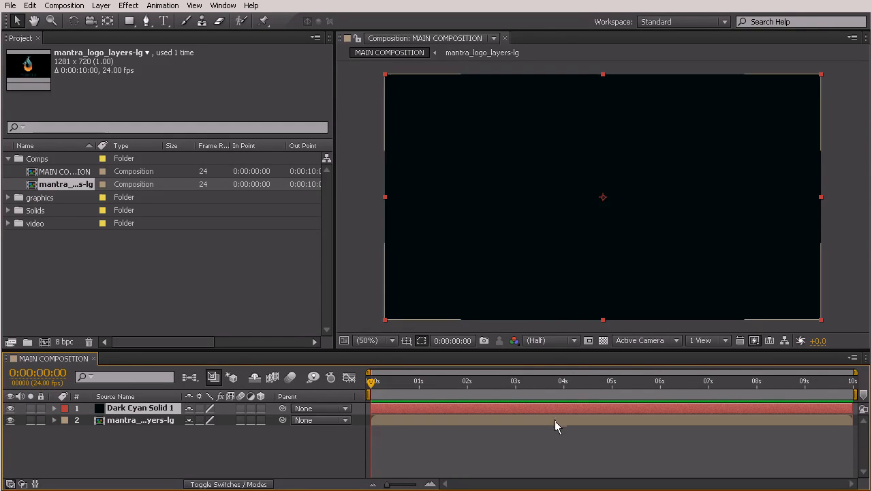
{"action": "left_click", "coordinate": [357, 445]}
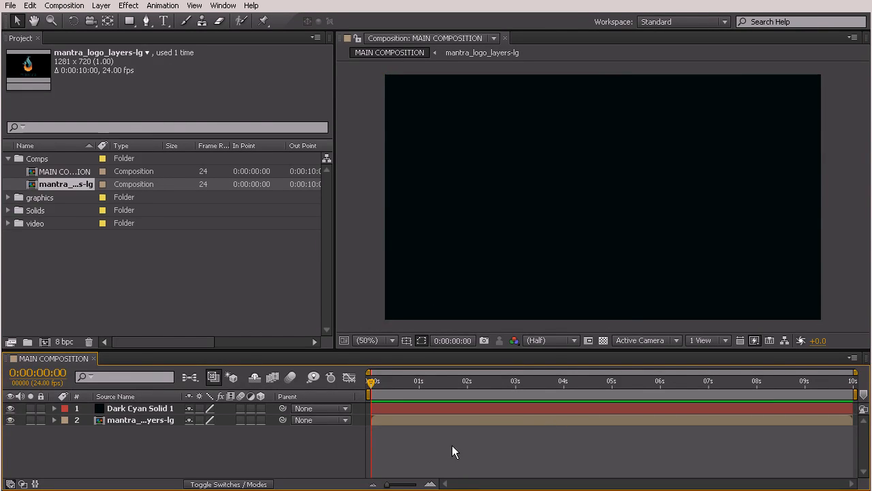
Step: Add a second solid layer colored black above the dark cyan solid
{"action": "left_click", "coordinate": [105, 7]}
{"action": "mouse_move", "coordinate": [109, 18]}
{"action": "left_click", "coordinate": [217, 32]}
{"action": "left_click", "coordinate": [426, 326]}
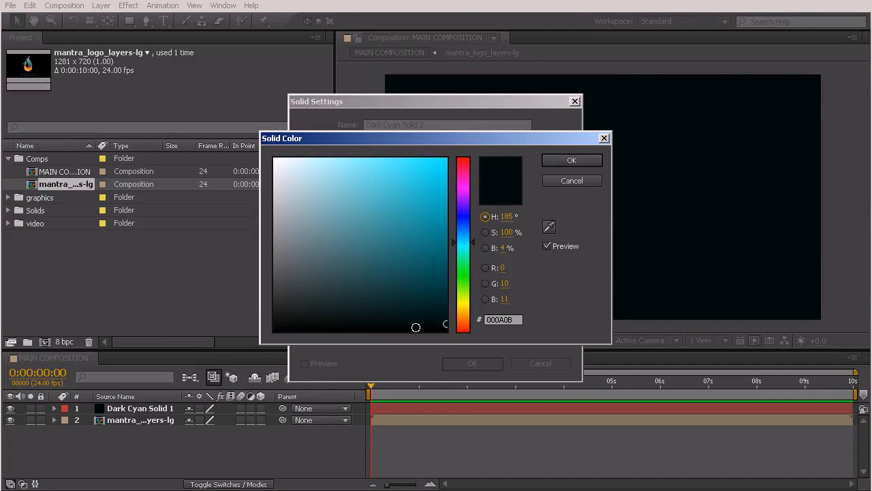
{"action": "mouse_move", "coordinate": [368, 326]}
{"action": "left_mouse_down"}
{"action": "mouse_move", "coordinate": [195, 364]}
{"action": "mouse_move", "coordinate": [170, 388]}
{"action": "left_mouse_up"}
{"action": "left_click", "coordinate": [572, 161]}
{"action": "left_click", "coordinate": [477, 364]}
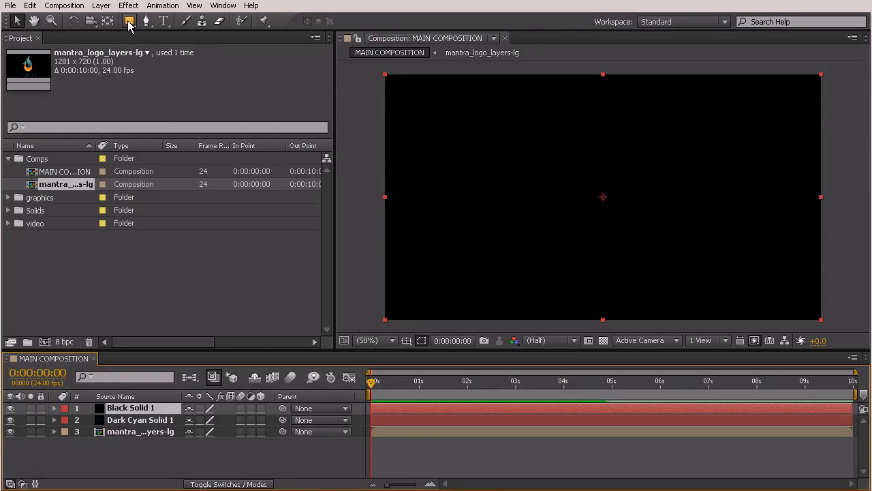
Step: Apply an elliptical mask spanning the full frame to the black solid, and return to the Selection tool
{"action": "left_click_drag", "start_coordinate": [130, 23], "coordinate": [171, 51]}
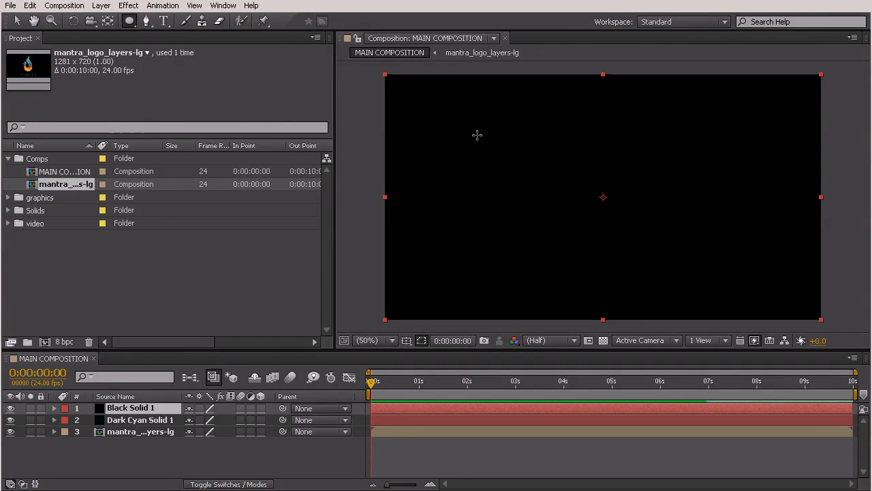
{"action": "double_click", "coordinate": [136, 23]}
{"action": "key", "text": "v"}
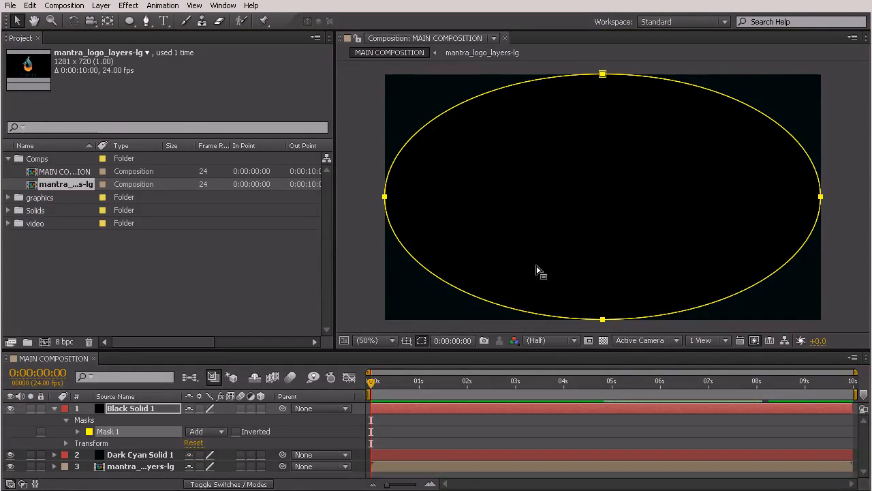
Step: Invert the elliptical mask on the black solid and feather its edge by 395 pixels
{"action": "left_click", "coordinate": [237, 432]}
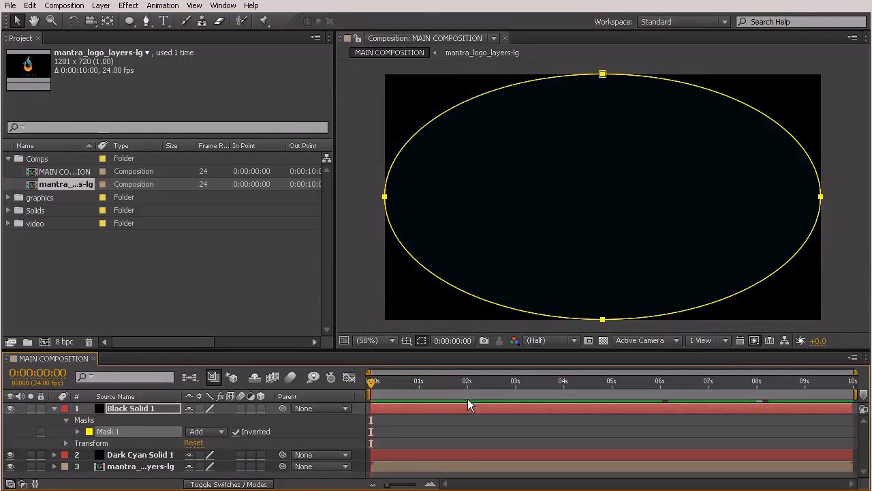
{"action": "left_click", "coordinate": [73, 432]}
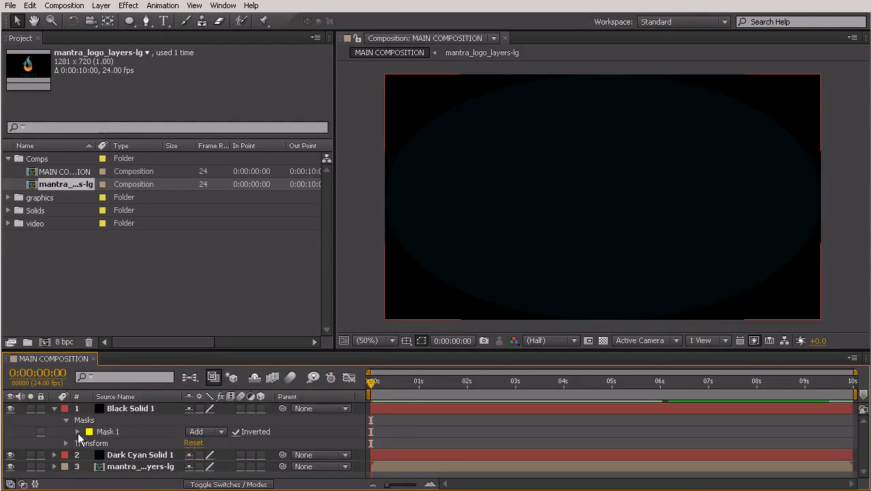
{"action": "left_click", "coordinate": [77, 432]}
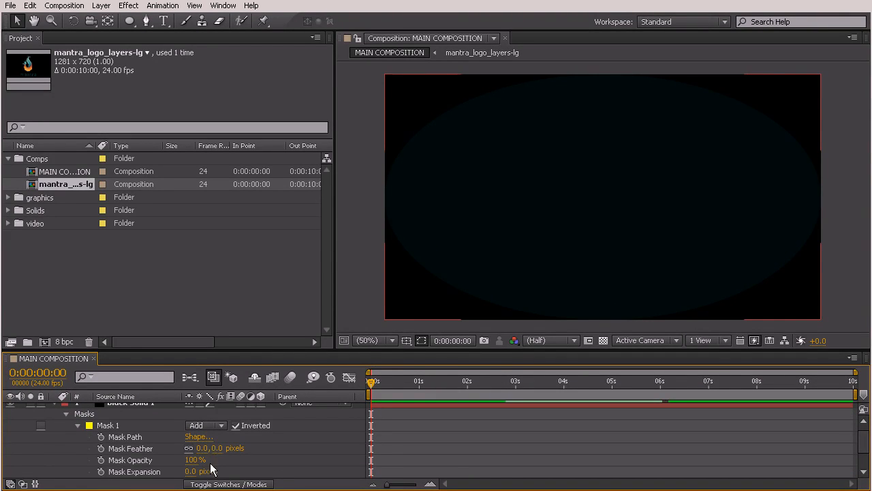
{"action": "left_click_drag", "start_coordinate": [204, 447], "coordinate": [291, 448]}
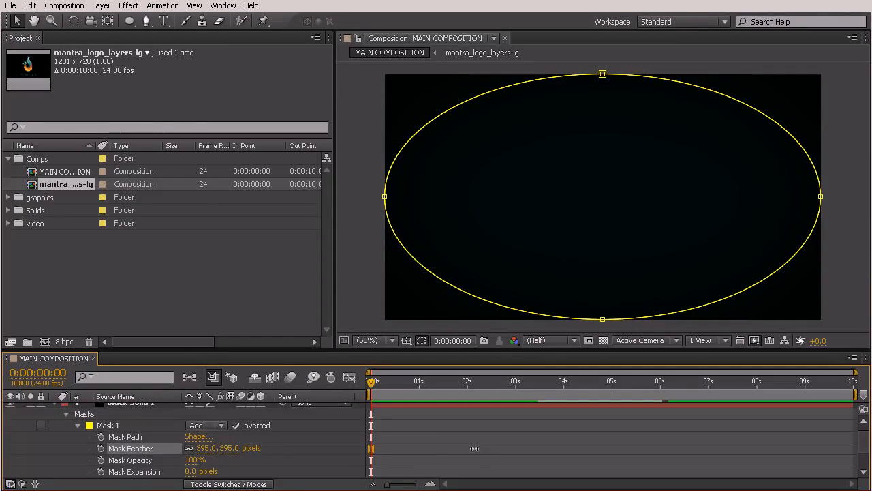
{"action": "left_click", "coordinate": [204, 299]}
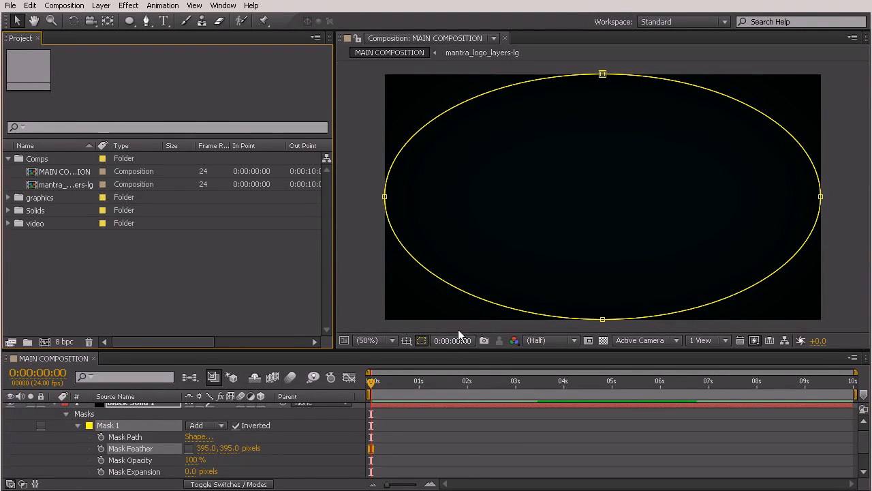
Step: Examine the feathered vignette across the whole frame at about two seconds into MAIN COMPOSITION
{"action": "left_click", "coordinate": [473, 382]}
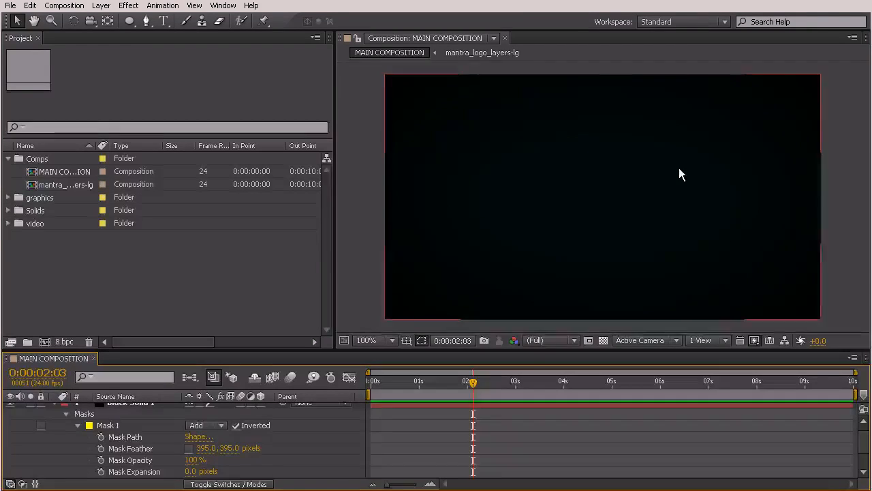
{"action": "scroll", "coordinate": [679, 168], "scroll_direction": "up", "scroll_amount": 1}
{"action": "key", "text": "space"}
{"action": "left_click_drag", "start_coordinate": [754, 195], "coordinate": [580, 162]}
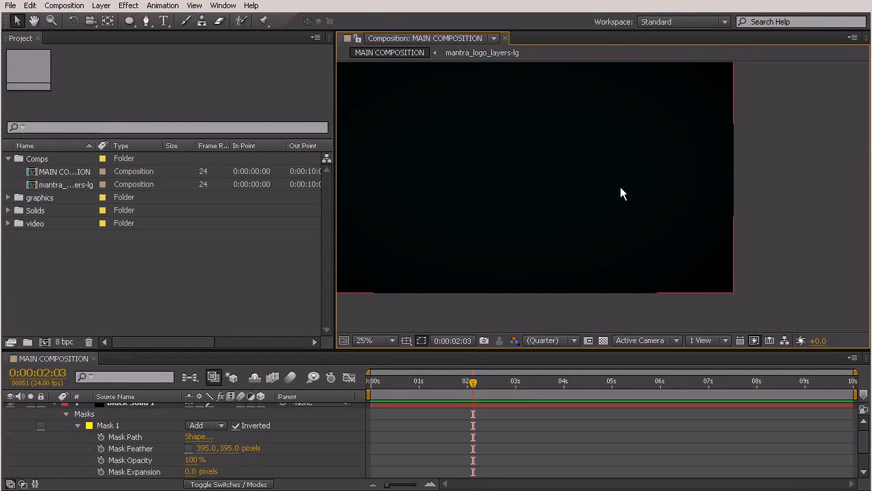
{"action": "scroll", "coordinate": [599, 190], "scroll_direction": "down", "scroll_amount": 4}
{"action": "scroll", "coordinate": [610, 191], "scroll_direction": "up", "scroll_amount": 2}
{"action": "key", "text": "space"}
{"action": "left_click_drag", "start_coordinate": [625, 195], "coordinate": [645, 195]}
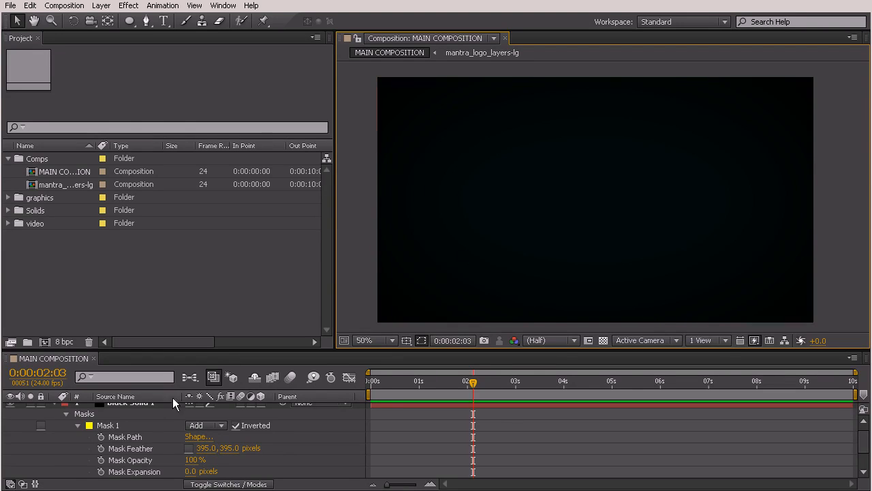
Step: Collapse the black solid layer's properties and rename the layer vigette
{"action": "left_click", "coordinate": [143, 405]}
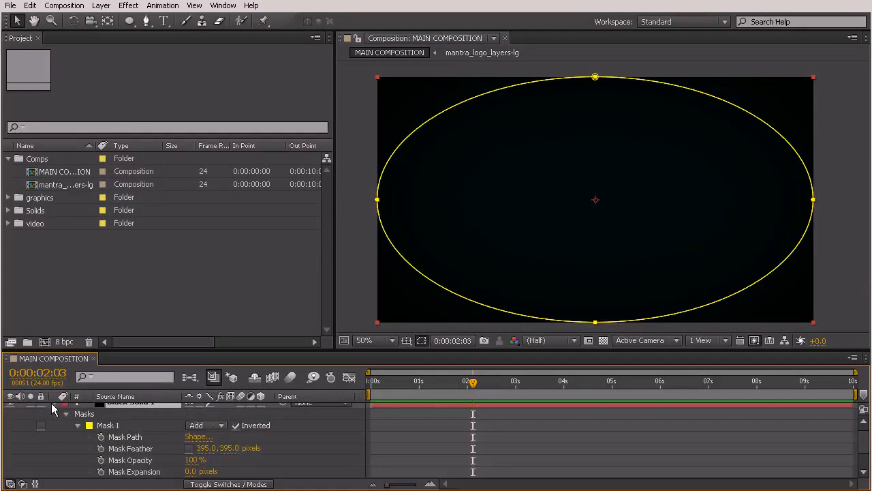
{"action": "left_click", "coordinate": [54, 404]}
{"action": "left_click", "coordinate": [97, 448]}
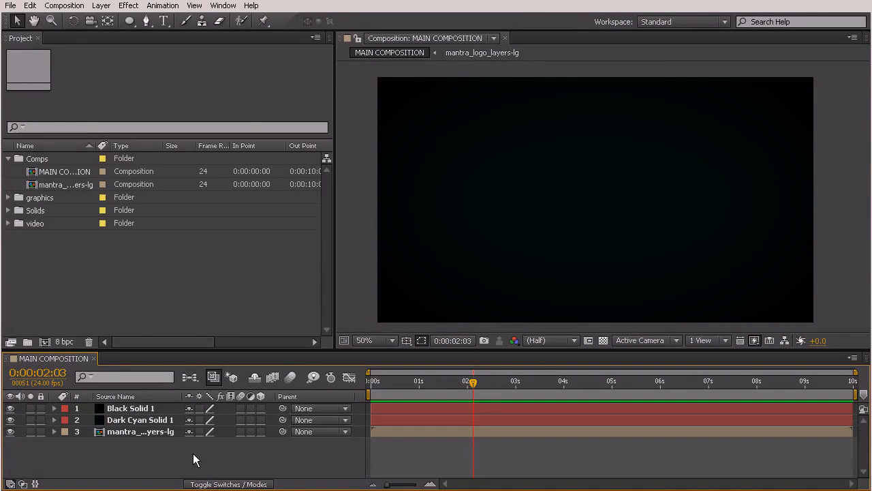
{"action": "left_click", "coordinate": [146, 409]}
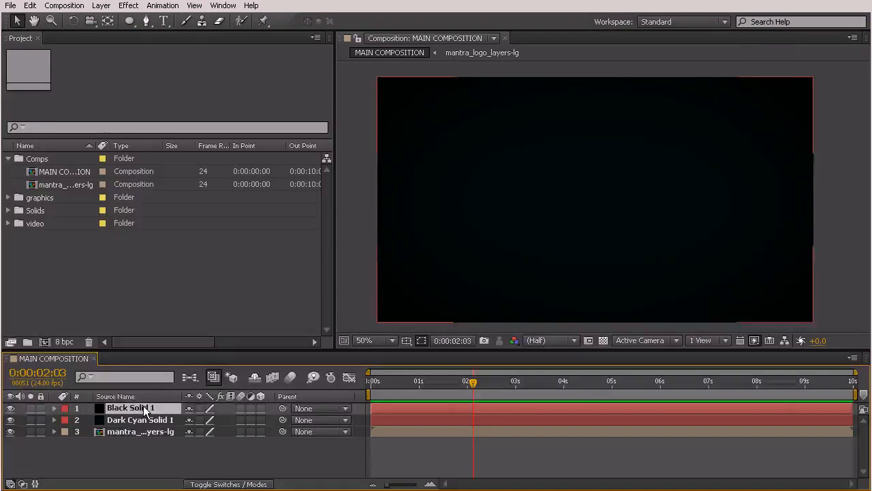
{"action": "right_click", "coordinate": [124, 408]}
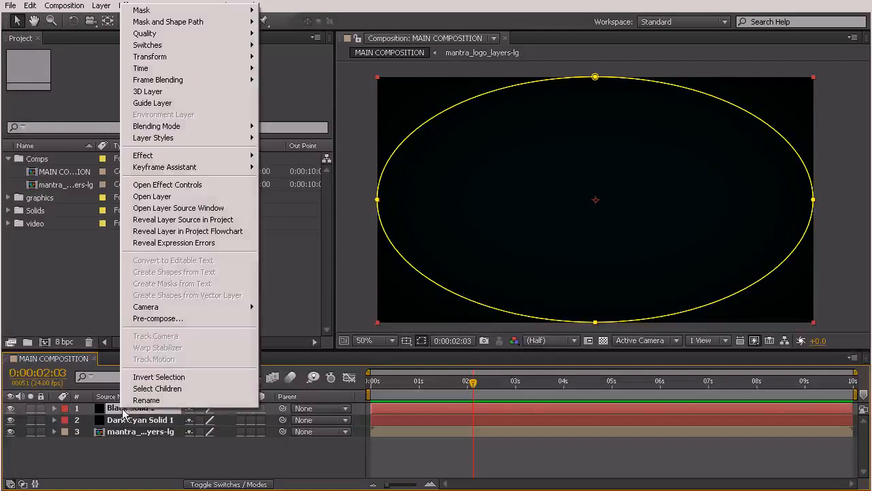
{"action": "left_click", "coordinate": [149, 401]}
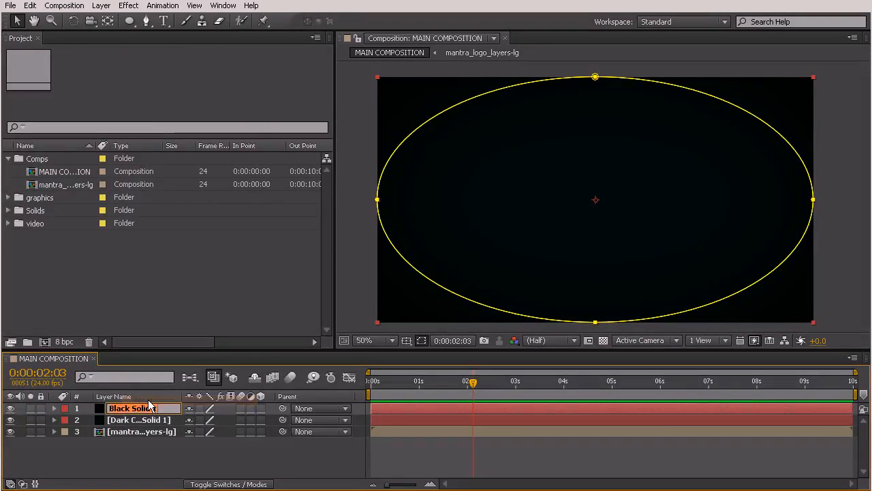
{"action": "type", "text": "vigneete"}
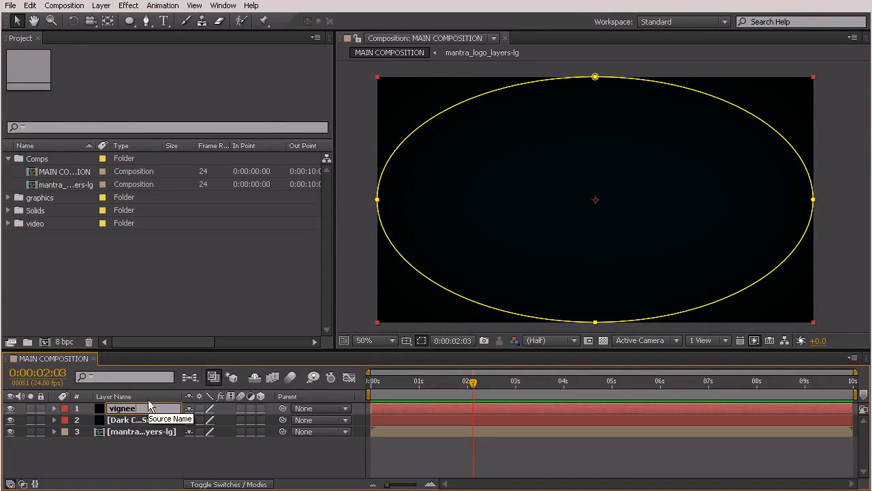
{"action": "key", "text": "BackSpace"}
{"action": "key", "text": "BackSpace"}
{"action": "key", "text": "BackSpace"}
{"action": "key", "text": "BackSpace"}
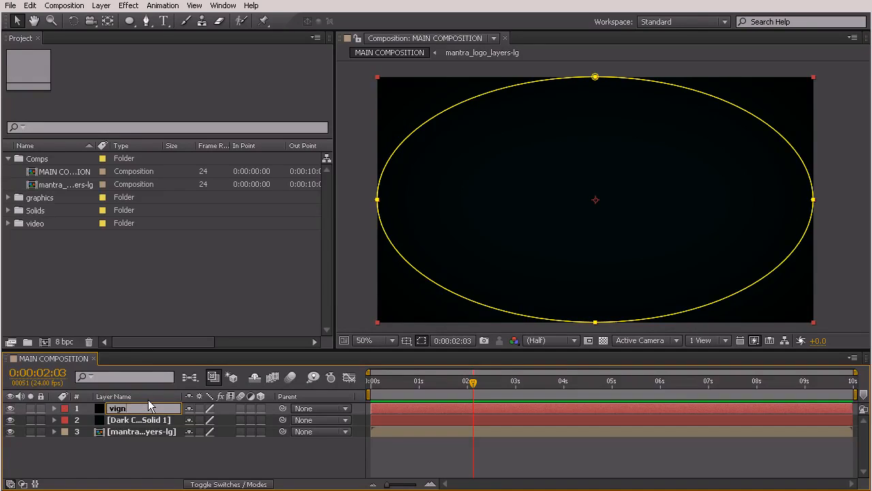
{"action": "type", "text": "te"}
Step: Rename the dark cyan solid layer as background solid
{"action": "left_click", "coordinate": [140, 420]}
{"action": "right_click", "coordinate": [140, 420]}
{"action": "left_click", "coordinate": [172, 413]}
{"action": "type", "text": "background solid"}
Step: Move the mantra logo layer between the vigette and background solid layers
{"action": "left_click", "coordinate": [163, 436]}
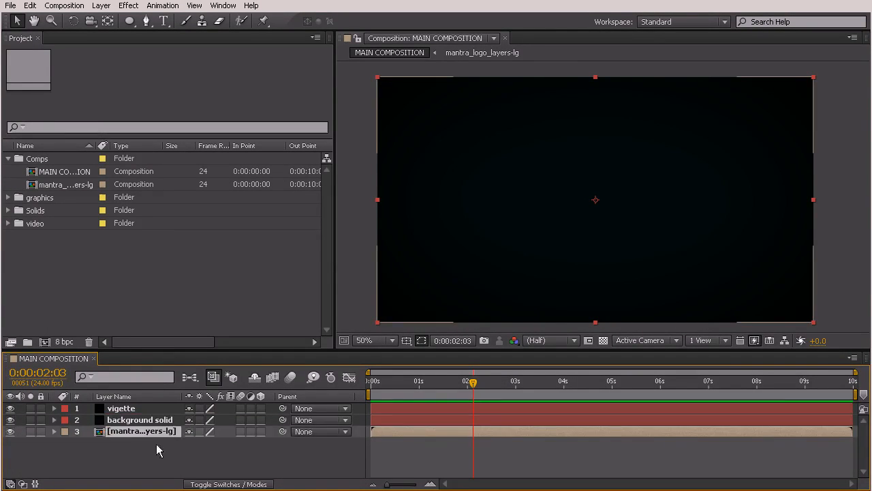
{"action": "left_click_drag", "start_coordinate": [125, 433], "coordinate": [130, 417]}
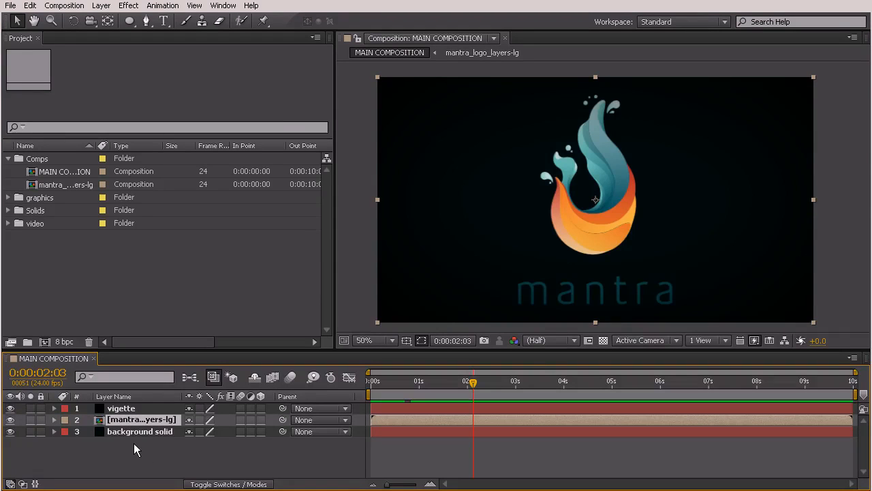
{"action": "left_click", "coordinate": [141, 444]}
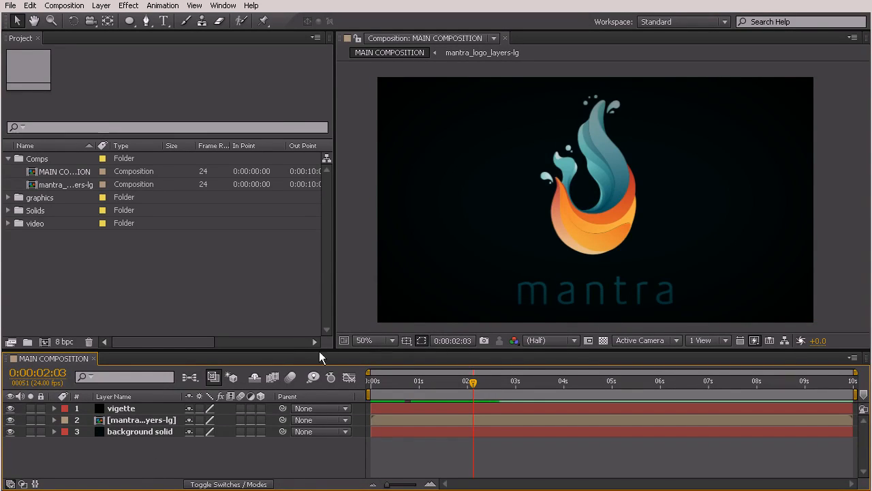
Step: Compare the logo frame with the vigette layer hidden and shown
{"action": "left_click", "coordinate": [149, 406]}
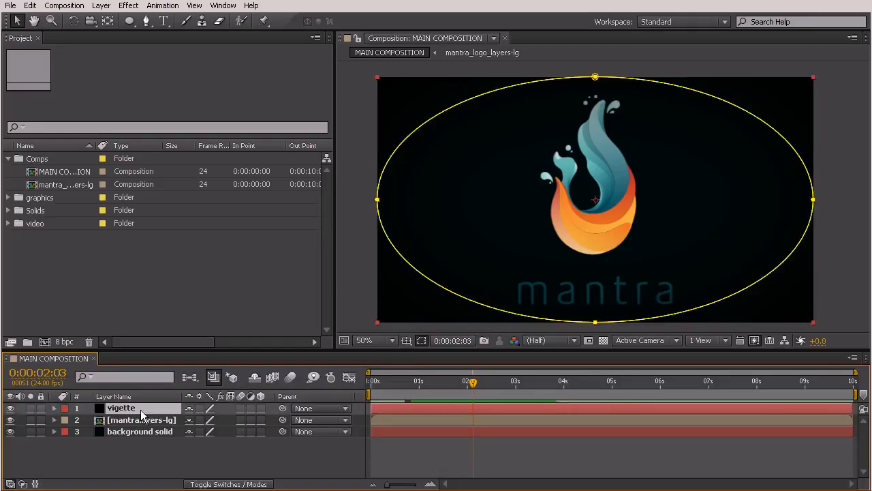
{"action": "left_click", "coordinate": [11, 408]}
{"action": "left_click", "coordinate": [11, 408]}
{"action": "left_click", "coordinate": [11, 409]}
{"action": "left_click", "coordinate": [10, 408]}
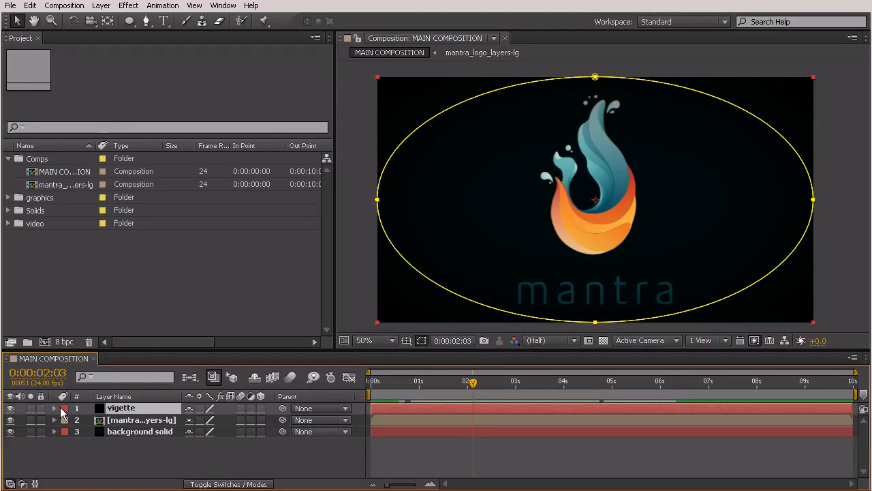
Step: Reveal the vigette layer's mask properties and try reducing only the horizontal mask feather to 10 pixels
{"action": "key", "text": "m"}
{"action": "key", "text": "m"}
{"action": "left_click_drag", "start_coordinate": [205, 455], "coordinate": [81, 454]}
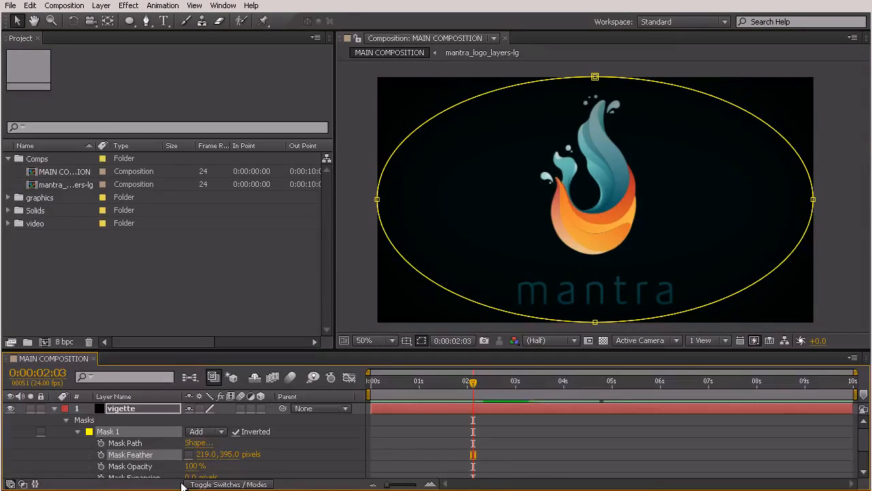
{"action": "left_click_drag", "start_coordinate": [211, 455], "coordinate": [11, 451]}
{"action": "left_click_drag", "start_coordinate": [199, 456], "coordinate": [206, 457]}
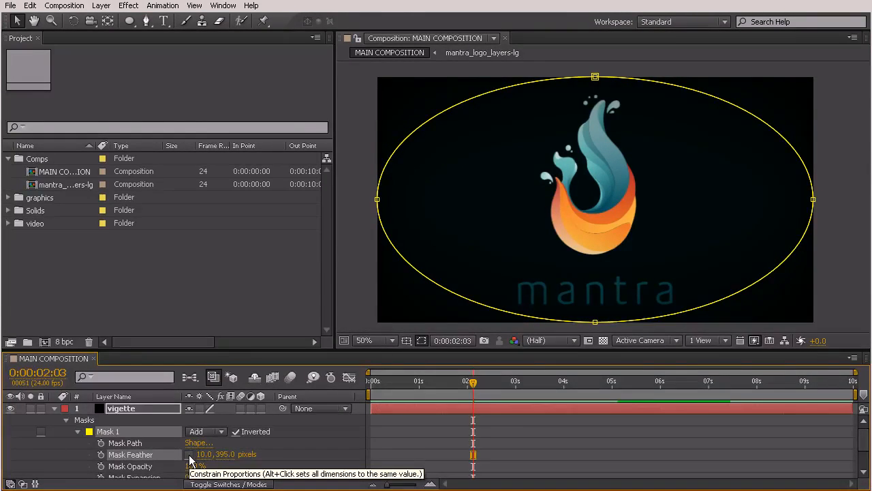
Step: Constrain the mask feather's proportions and set the feather to 395 pixels in both dimensions
{"action": "left_click", "coordinate": [189, 455]}
{"action": "left_click", "coordinate": [206, 455]}
{"action": "type", "text": "395"}
{"action": "left_click", "coordinate": [280, 456]}
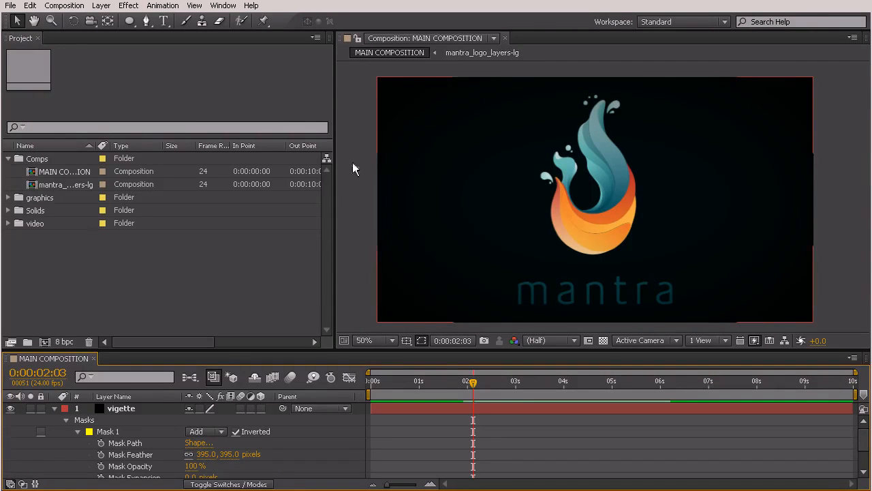
Step: Set the vigette mask's feather to 341 pixels and its expansion to 24 pixels, and collapse the layer
{"action": "left_click_drag", "start_coordinate": [206, 454], "coordinate": [235, 470]}
{"action": "scroll", "coordinate": [191, 471], "scroll_direction": "down", "scroll_amount": 3}
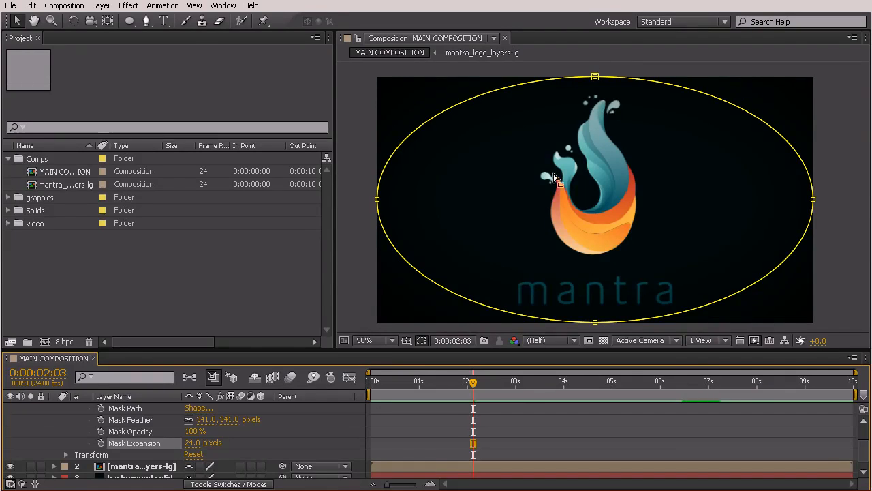
{"action": "left_click", "coordinate": [359, 297]}
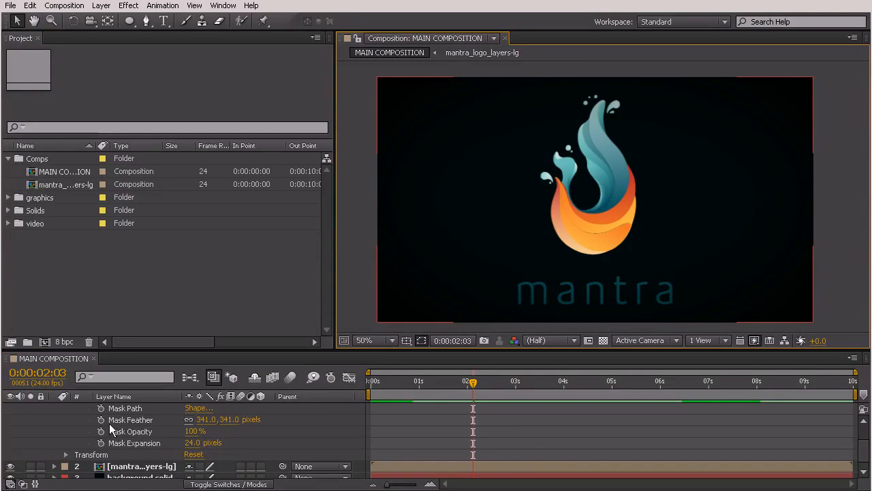
{"action": "scroll", "coordinate": [118, 417], "scroll_direction": "up", "scroll_amount": 2}
{"action": "left_click", "coordinate": [55, 407]}
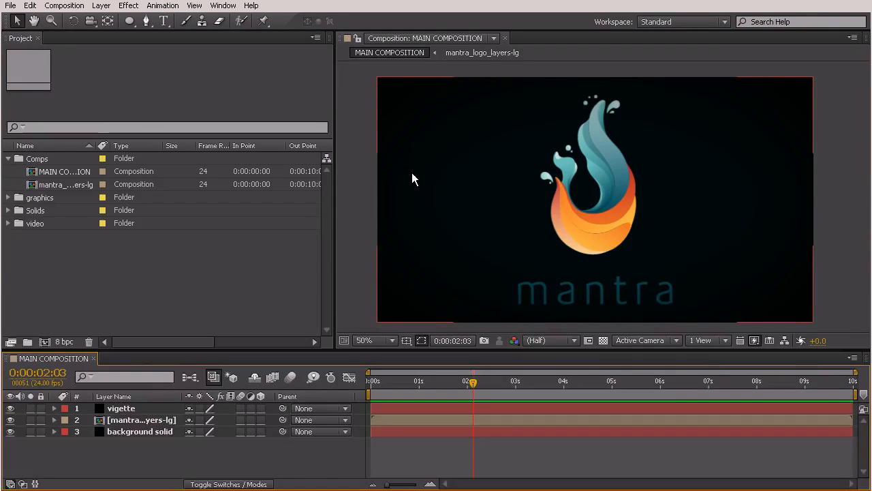
Step: Expand the graphics folder in the project to show its Photoshop files
{"action": "left_click", "coordinate": [8, 197]}
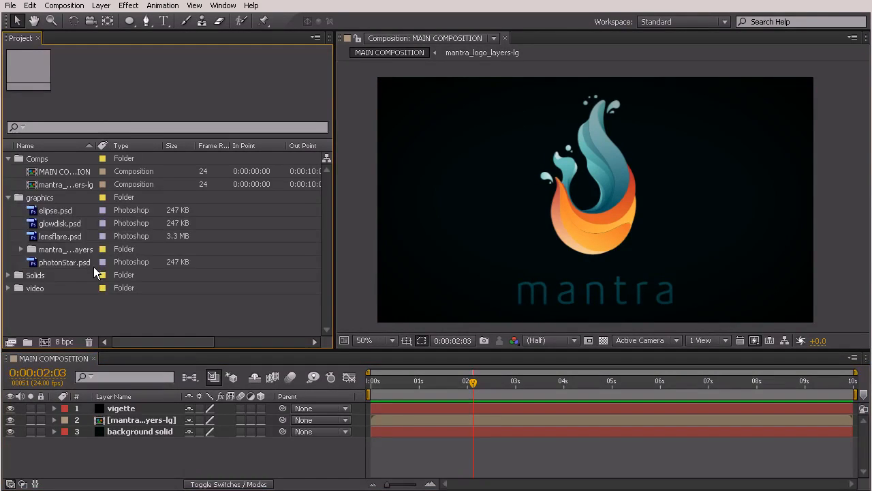